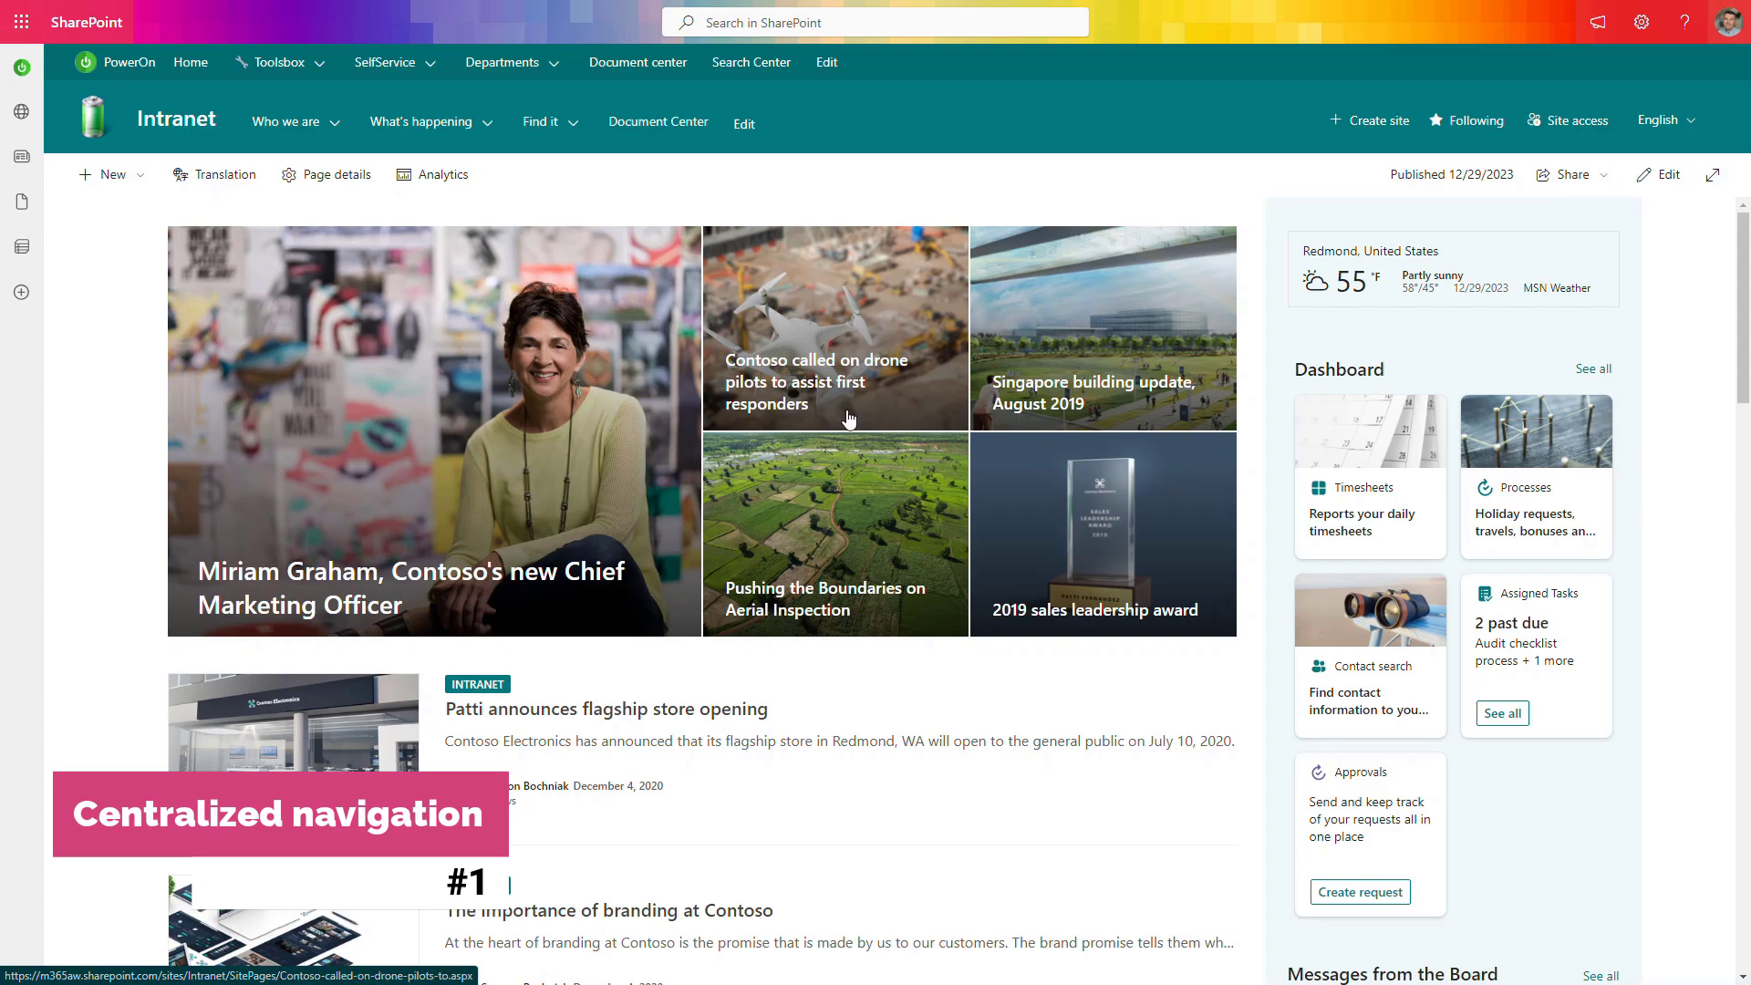
# - Look over the whole Intranet home page, from the news tiles down to the conversations section and back
pyautogui.scroll(-15, 848, 418)
pyautogui.scroll(-9, 850, 420)
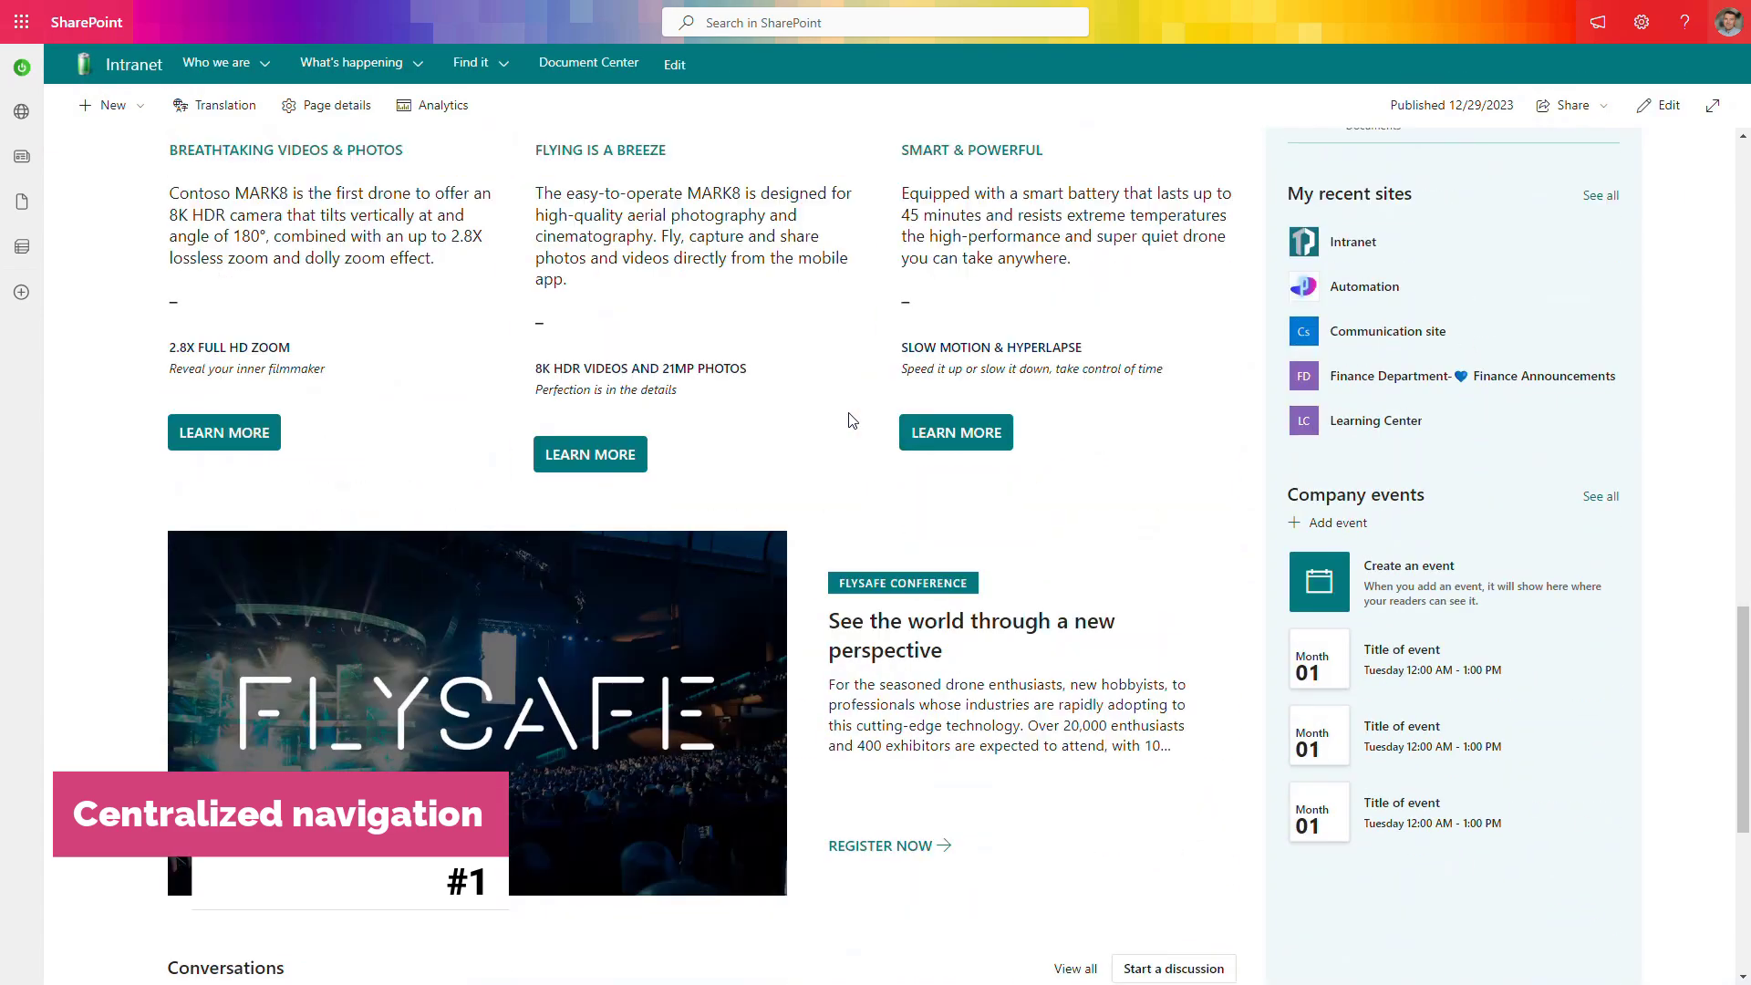
pyautogui.scroll(20, 847, 429)
pyautogui.scroll(3, 848, 431)
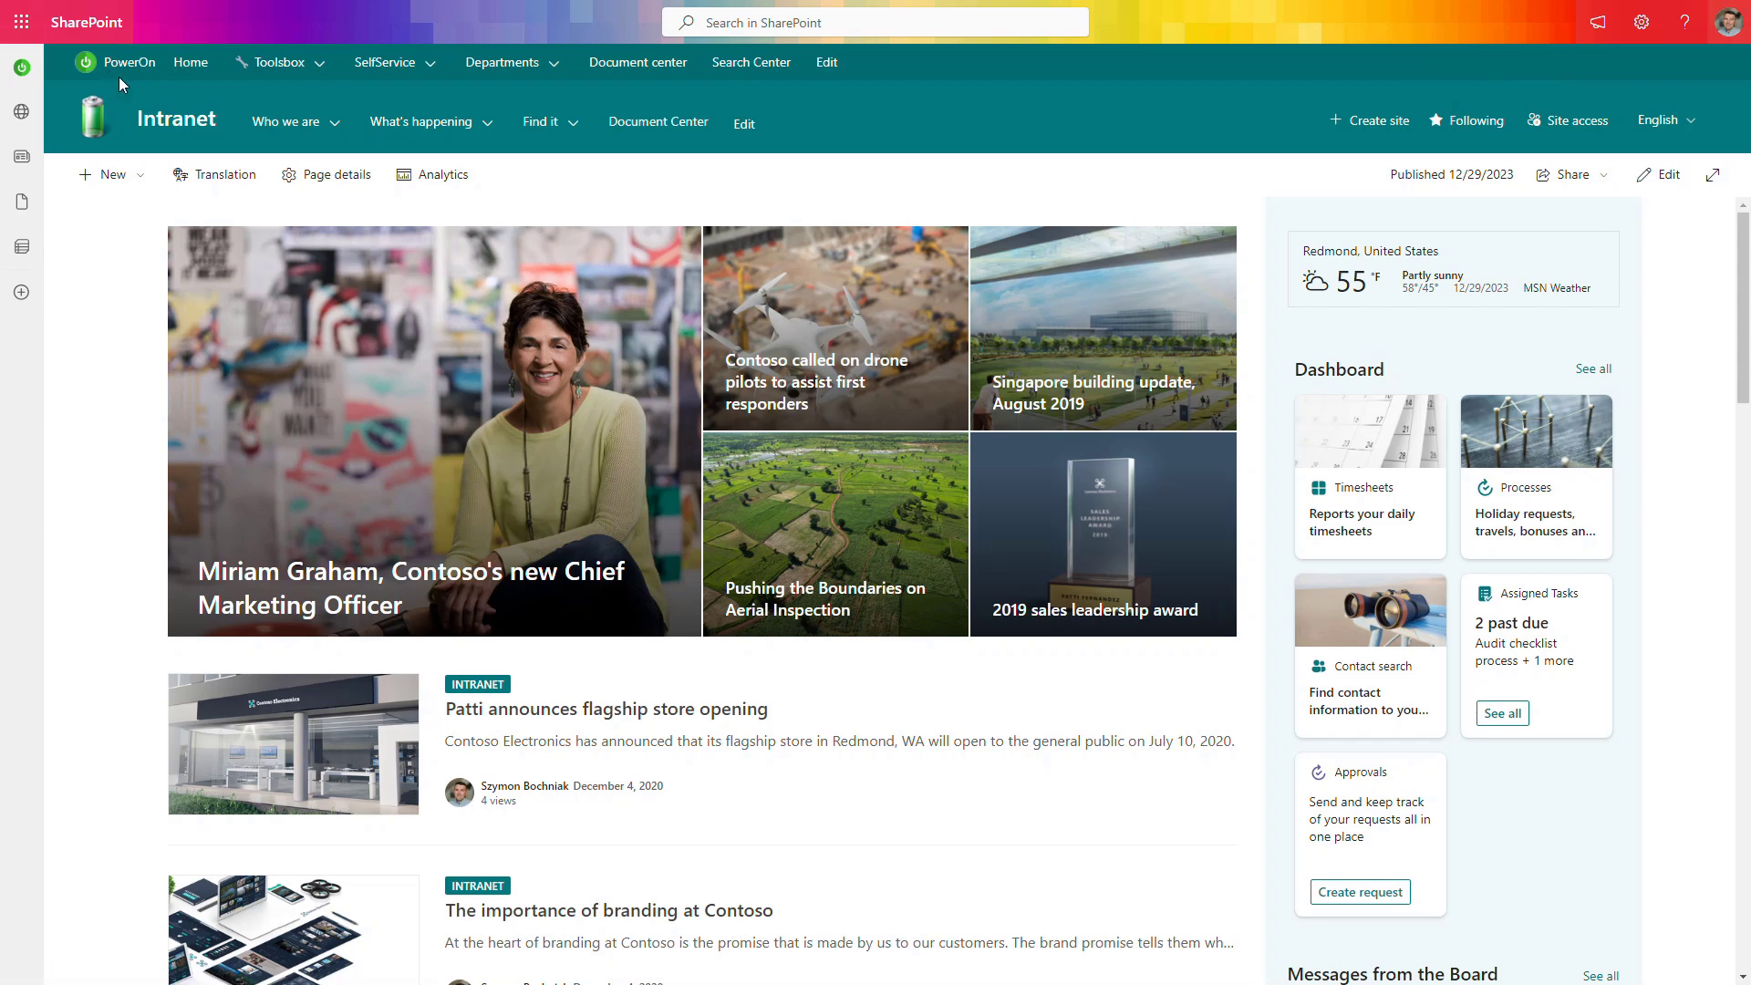
# - Review the links grouped under SelfService and Departments in the hub navigation
pyautogui.moveTo(423, 70)
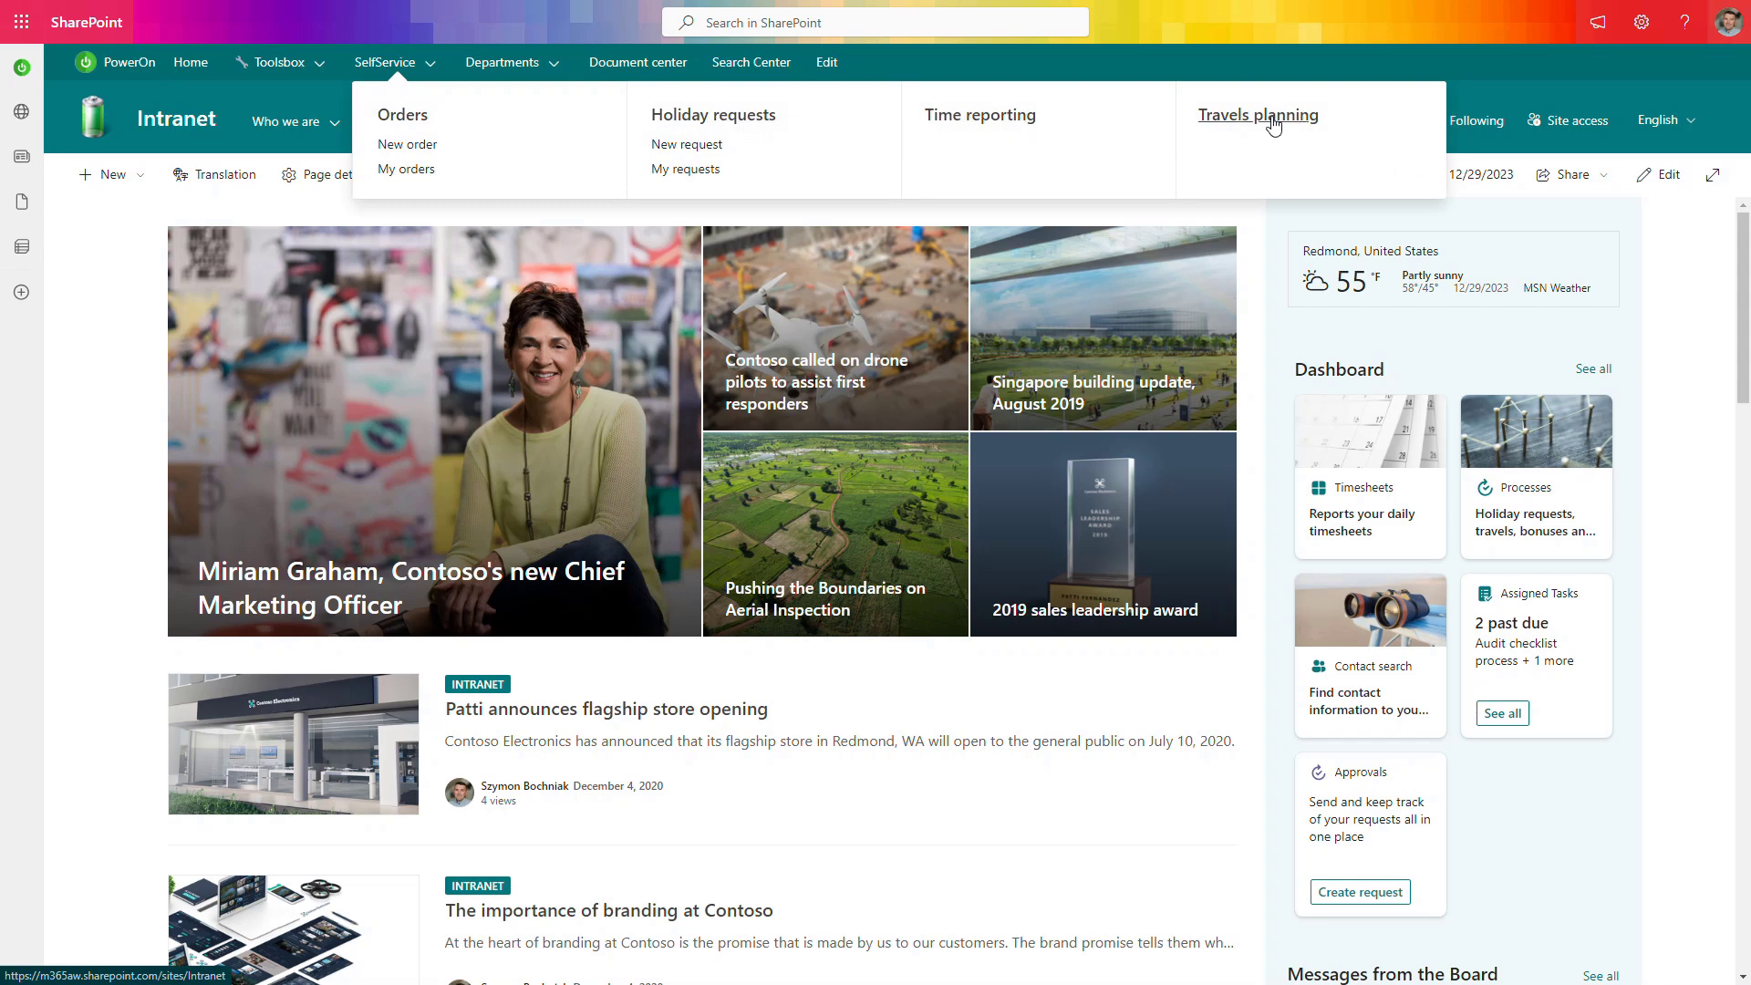
pyautogui.moveTo(541, 64)
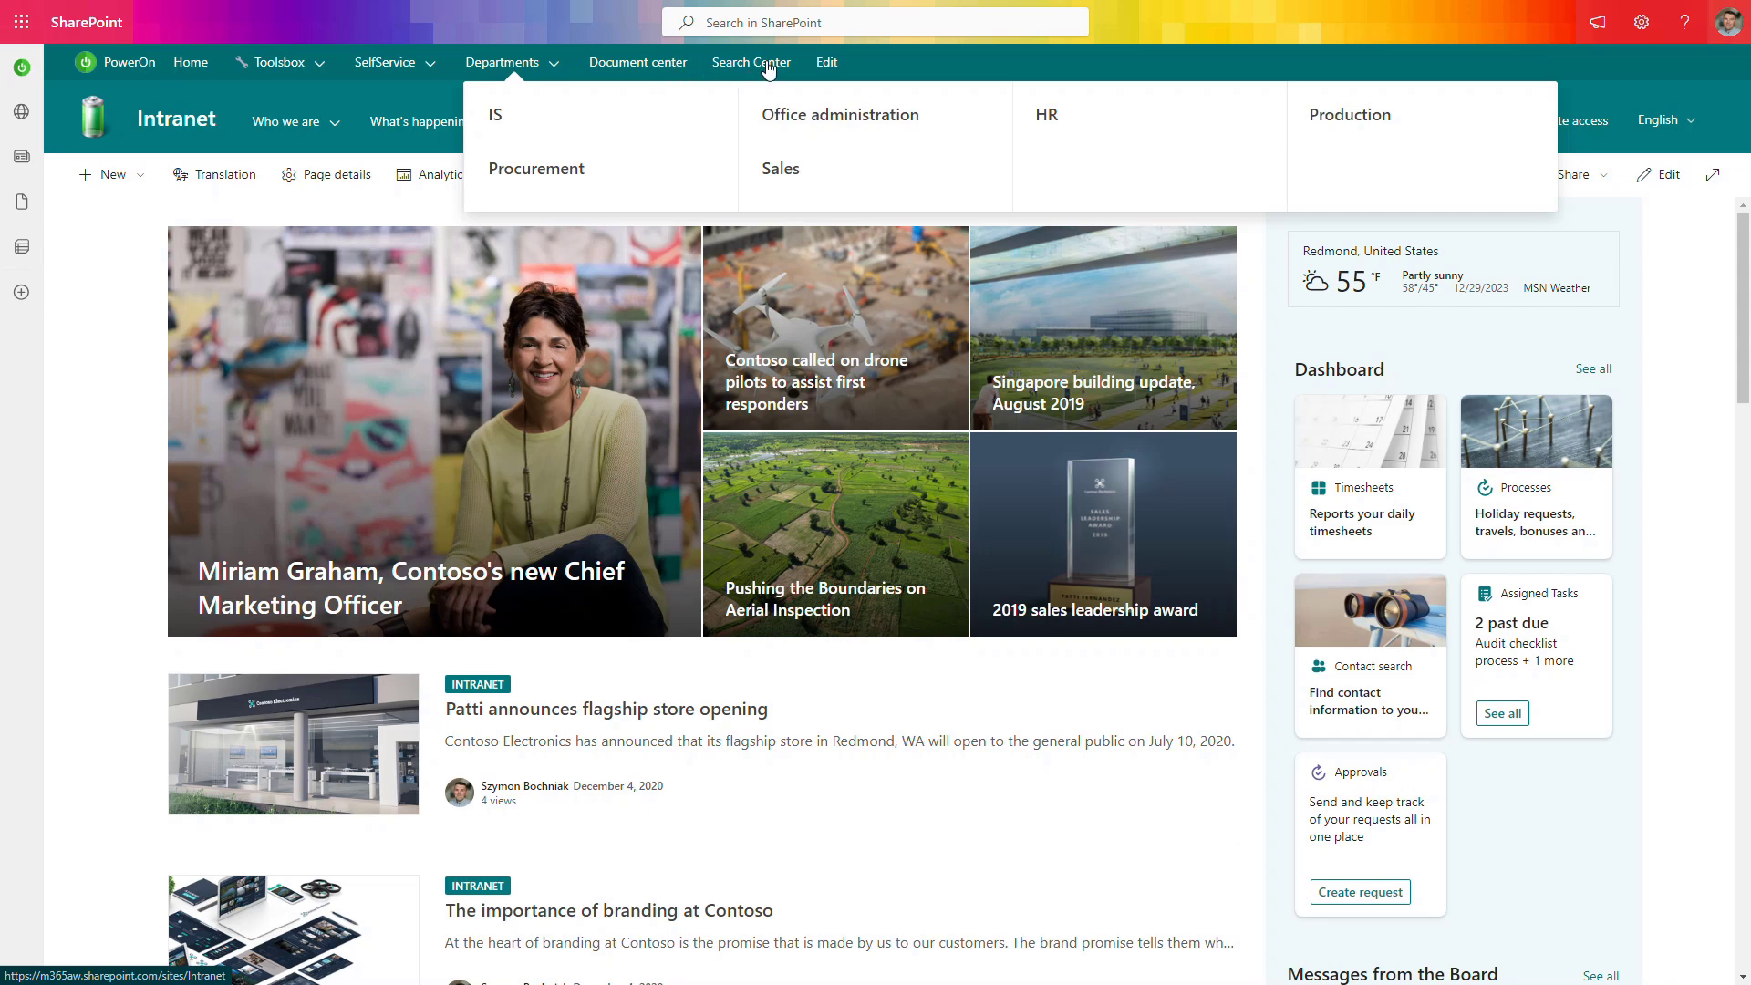
pyautogui.click(828, 63)
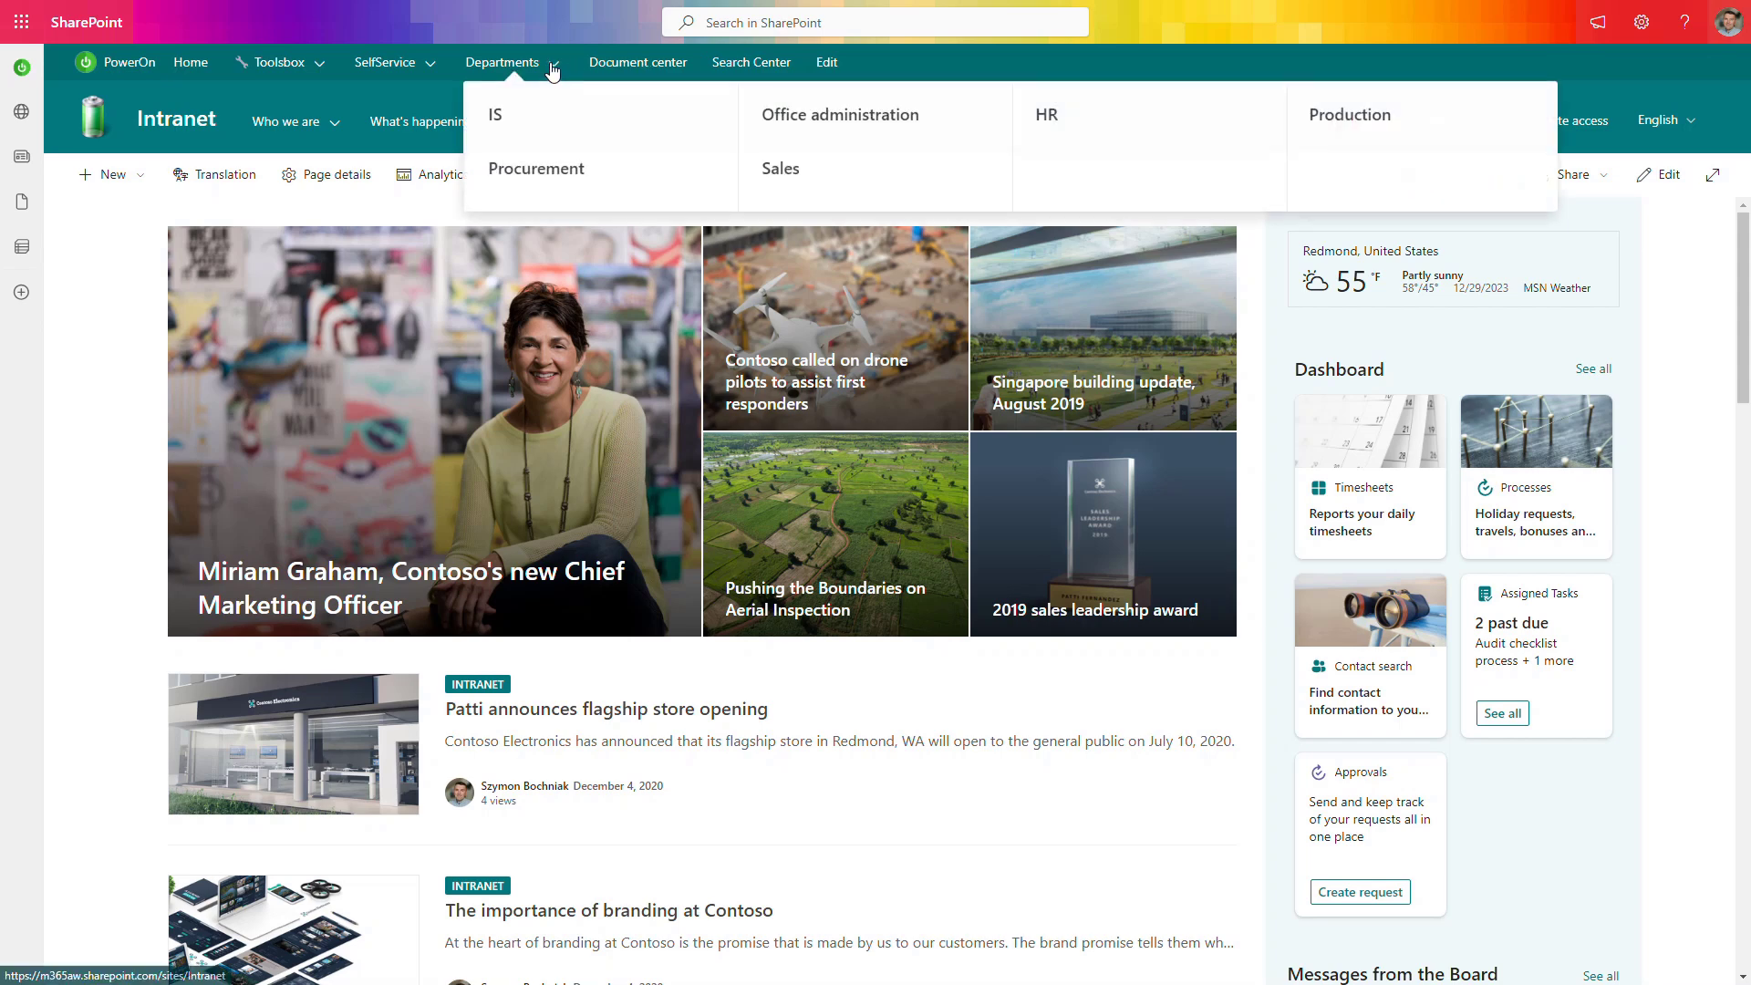
pyautogui.moveTo(416, 62)
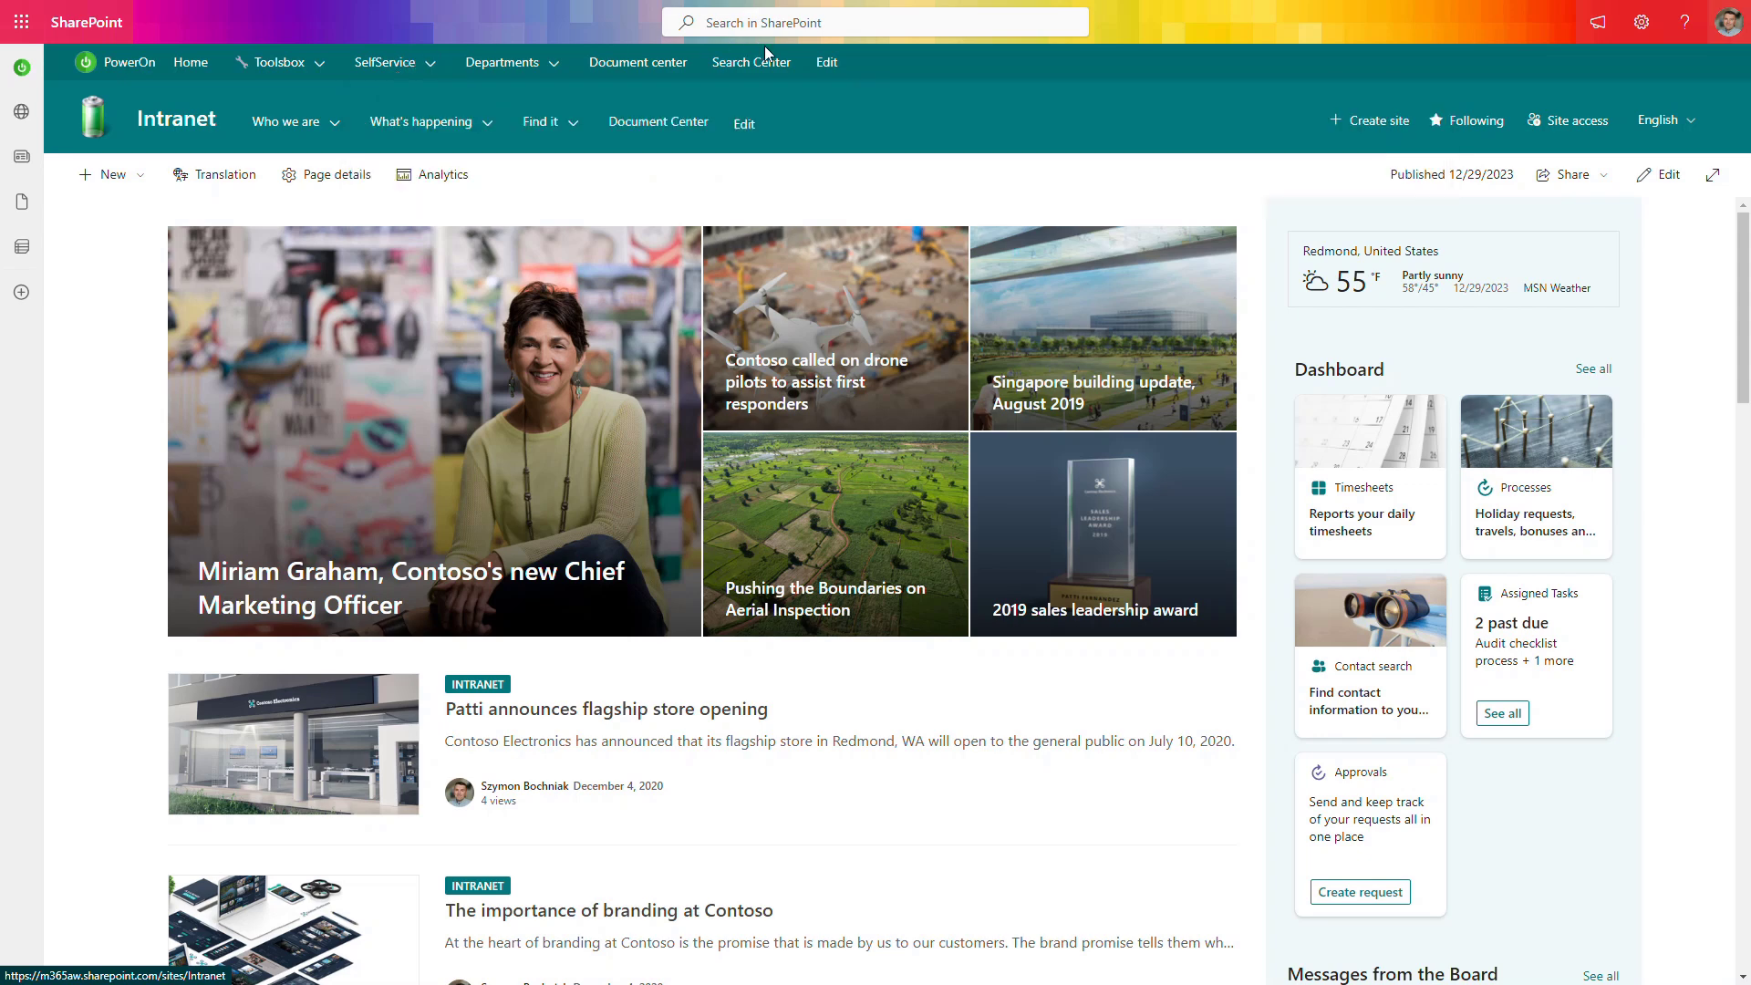
# - Open the IS link under Departments for editing in the hub navigation and search for target audience groups with "a"
pyautogui.click(827, 63)
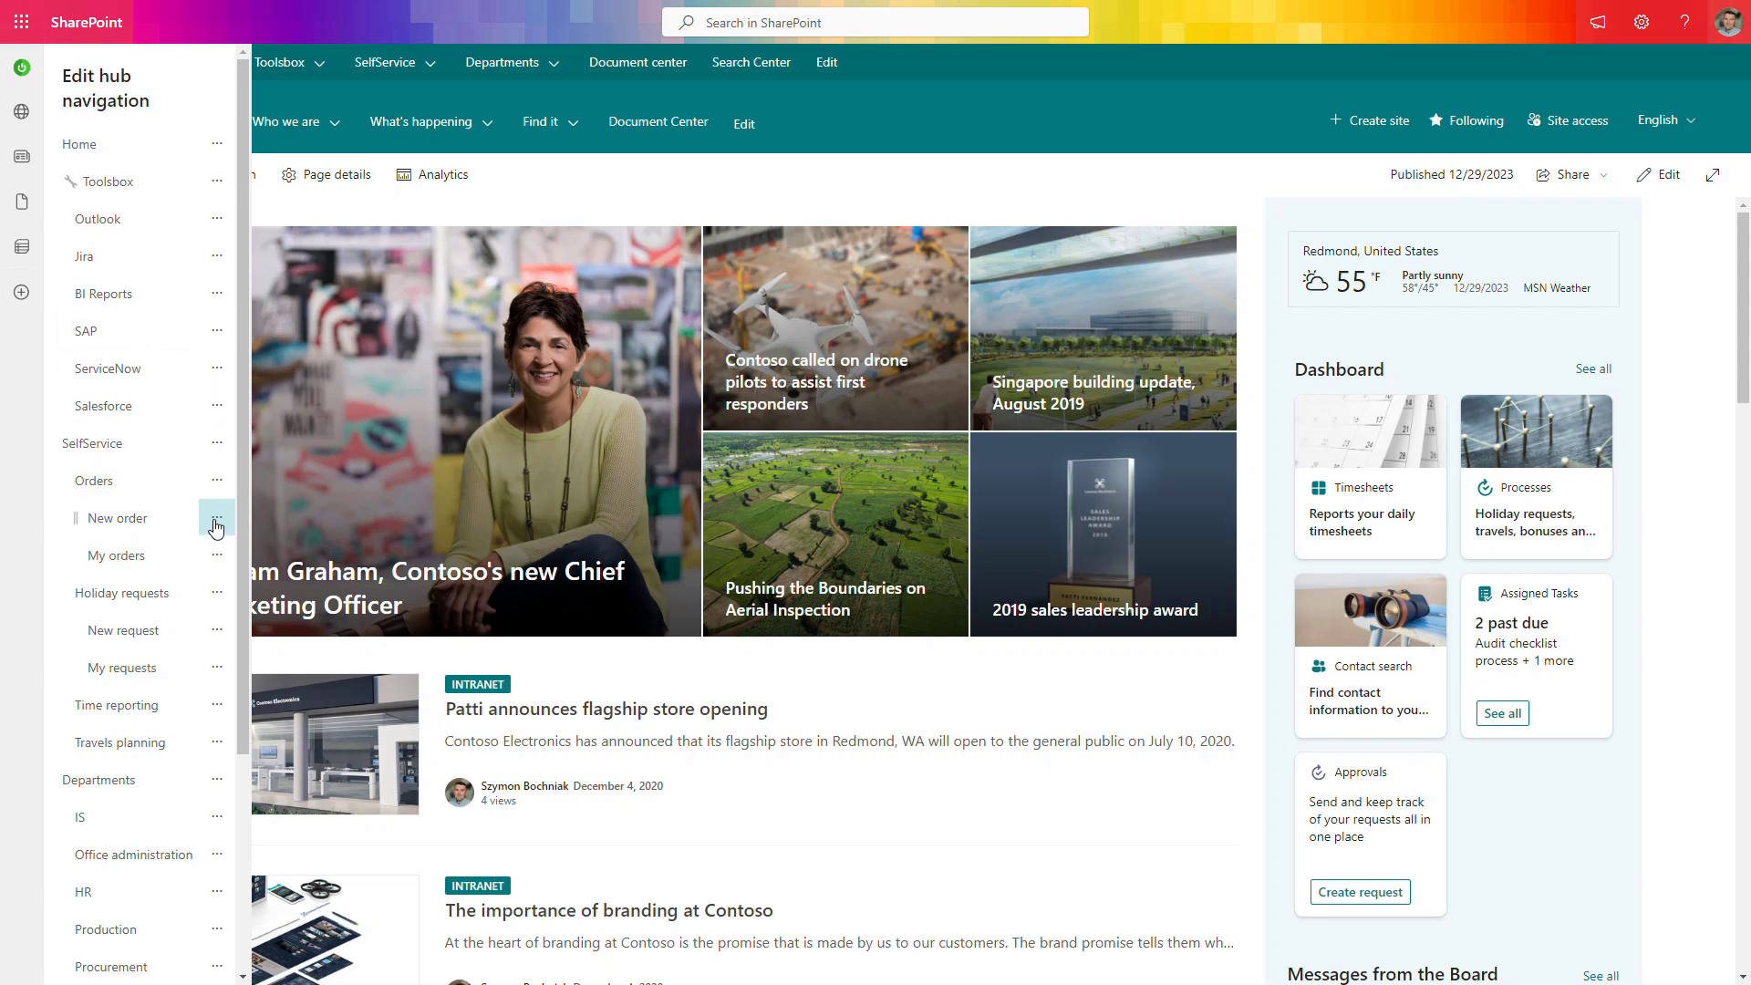
pyautogui.scroll(-3, 204, 527)
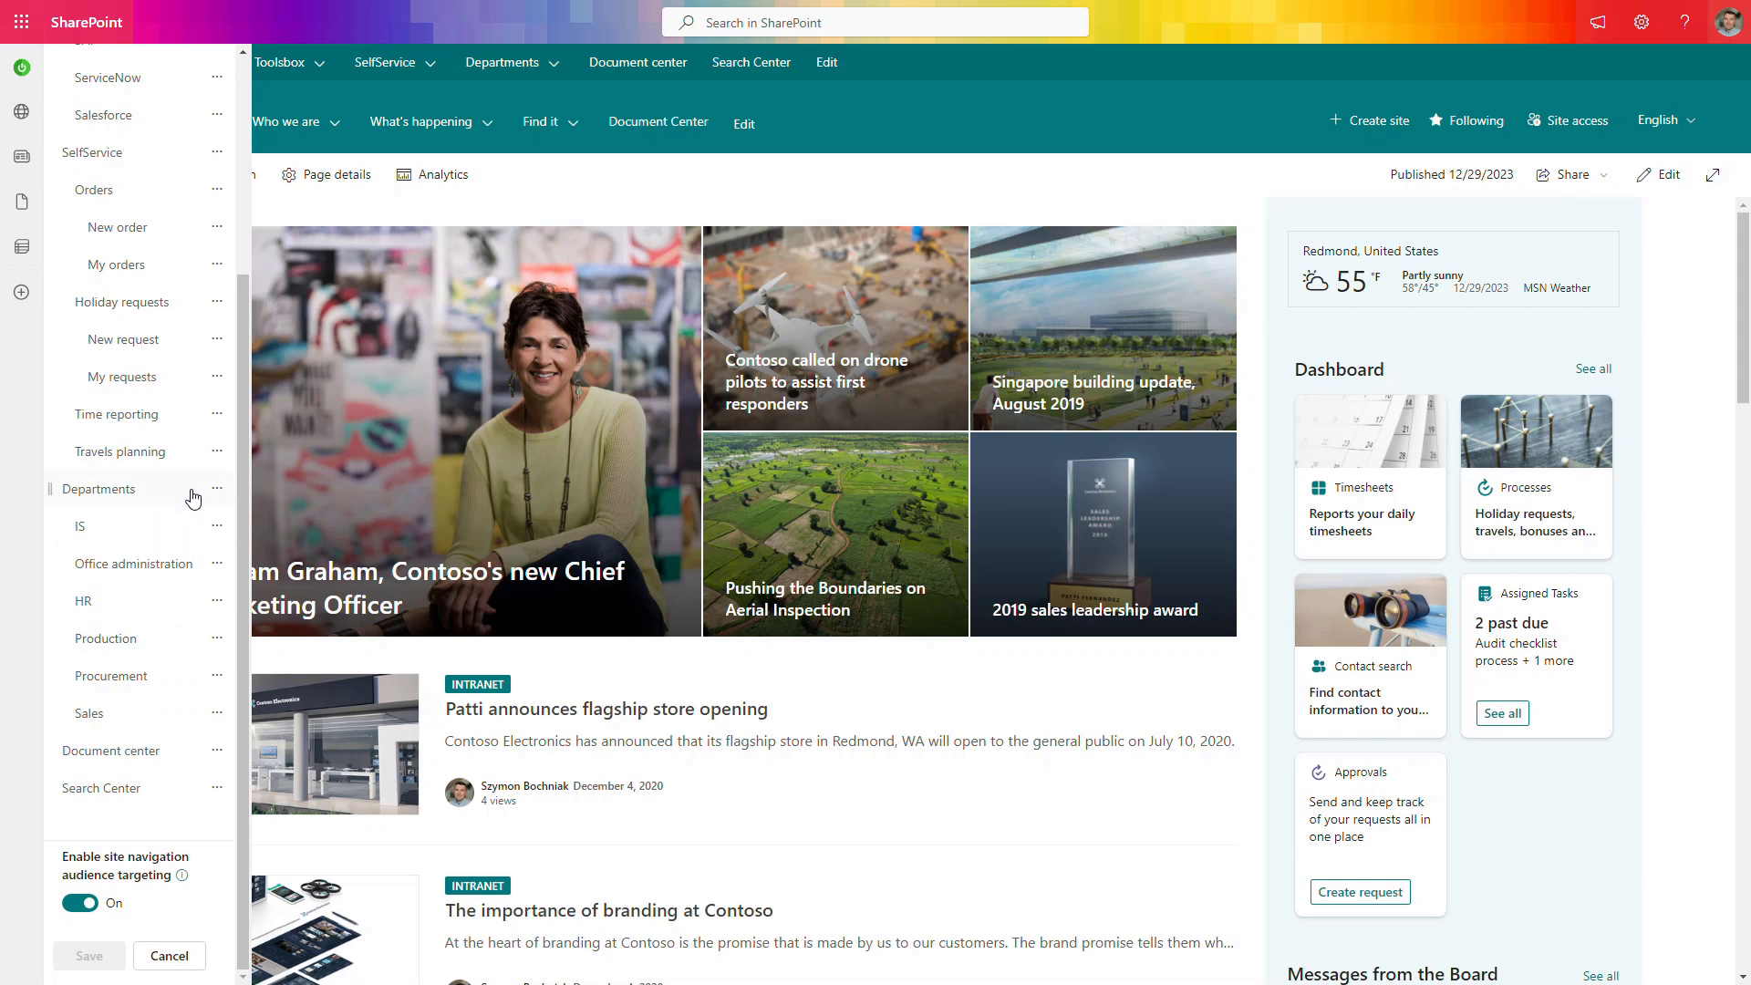
pyautogui.click(216, 534)
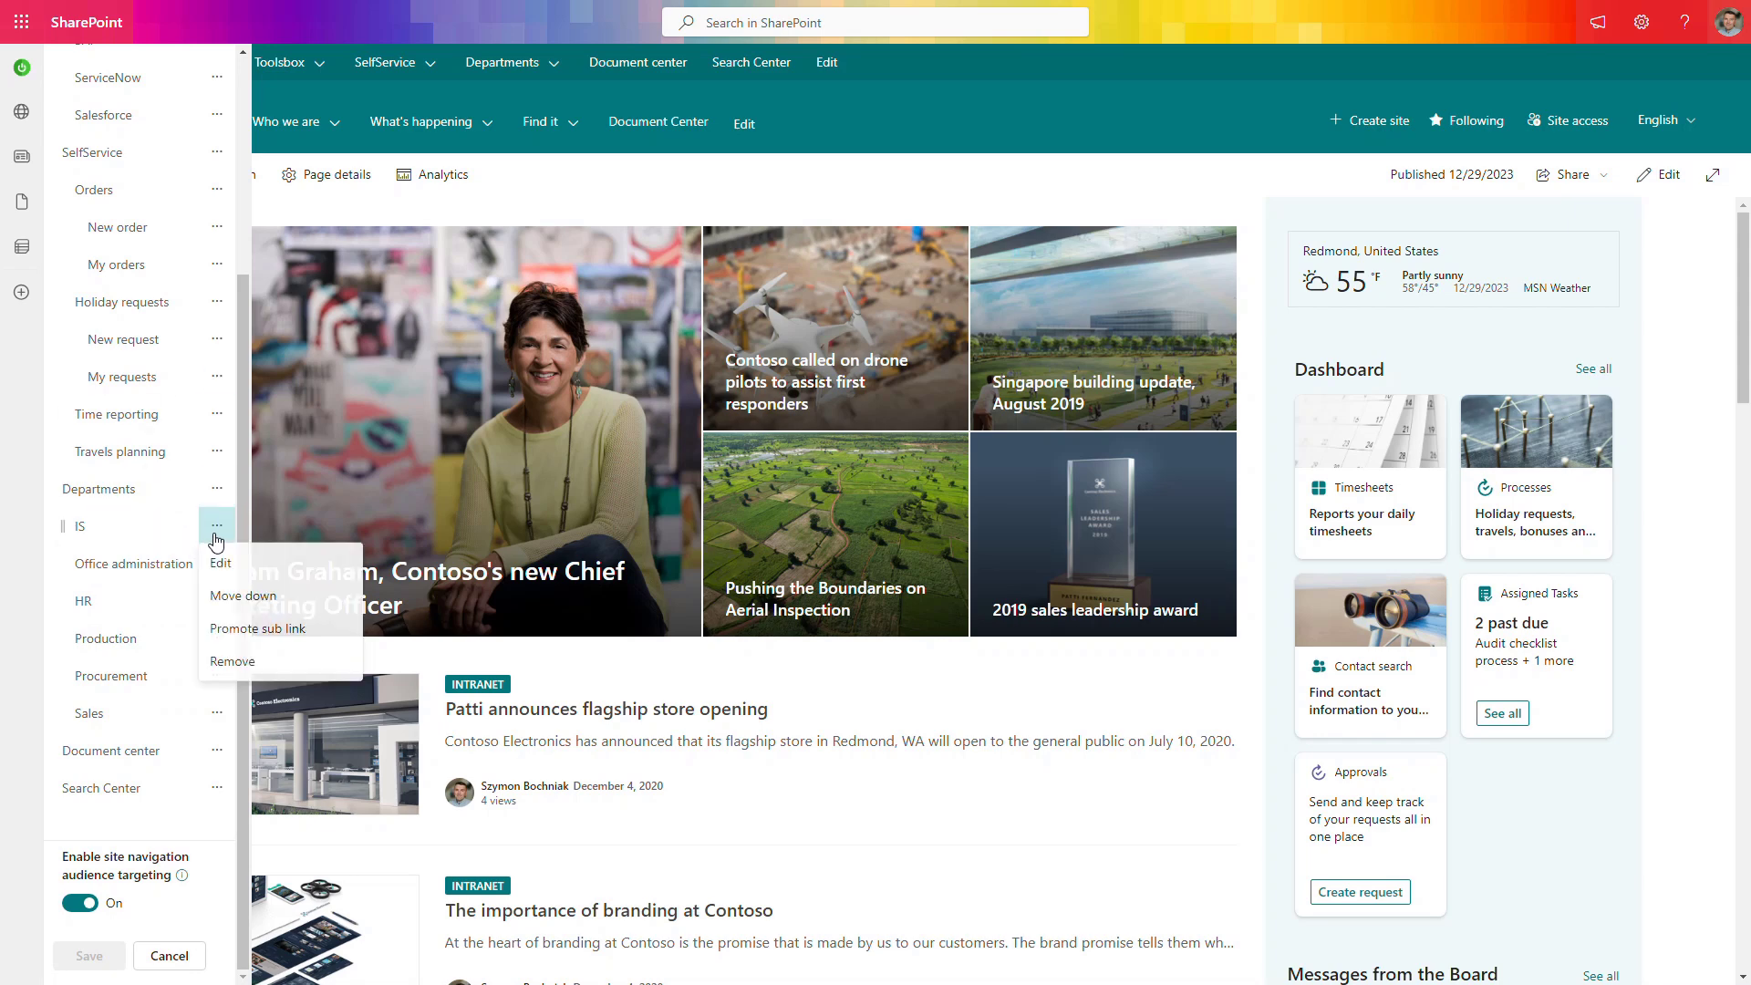
pyautogui.click(223, 564)
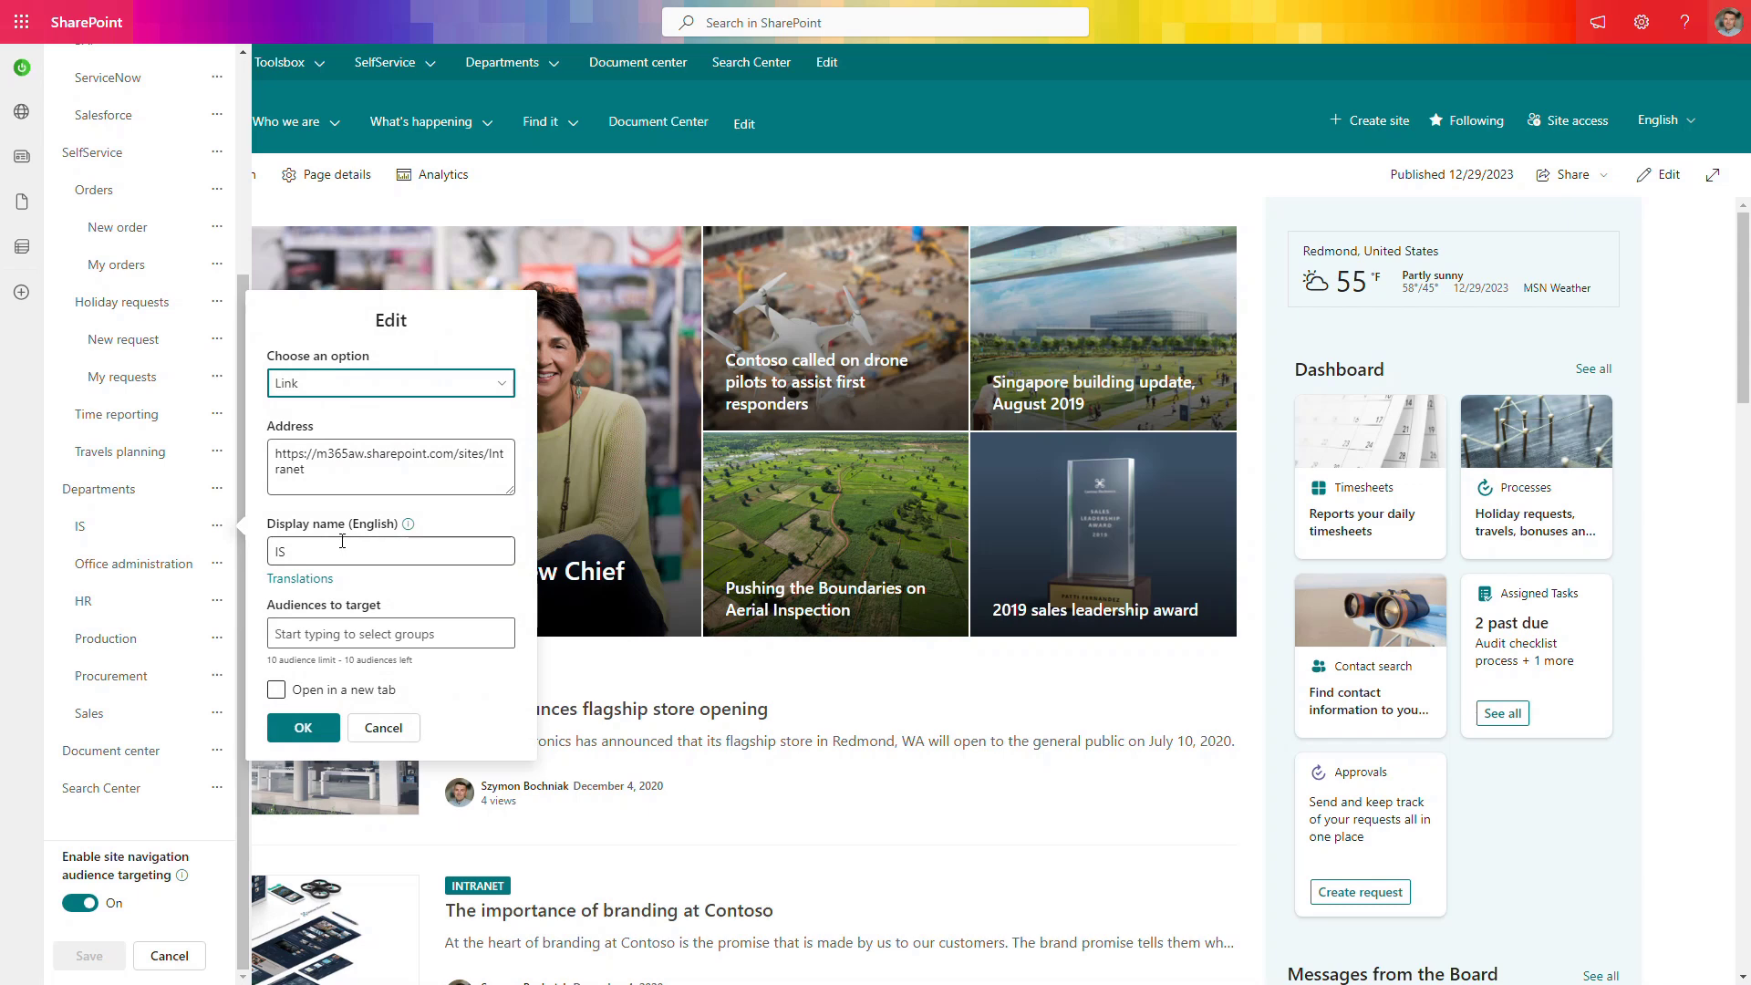
pyautogui.click(375, 637)
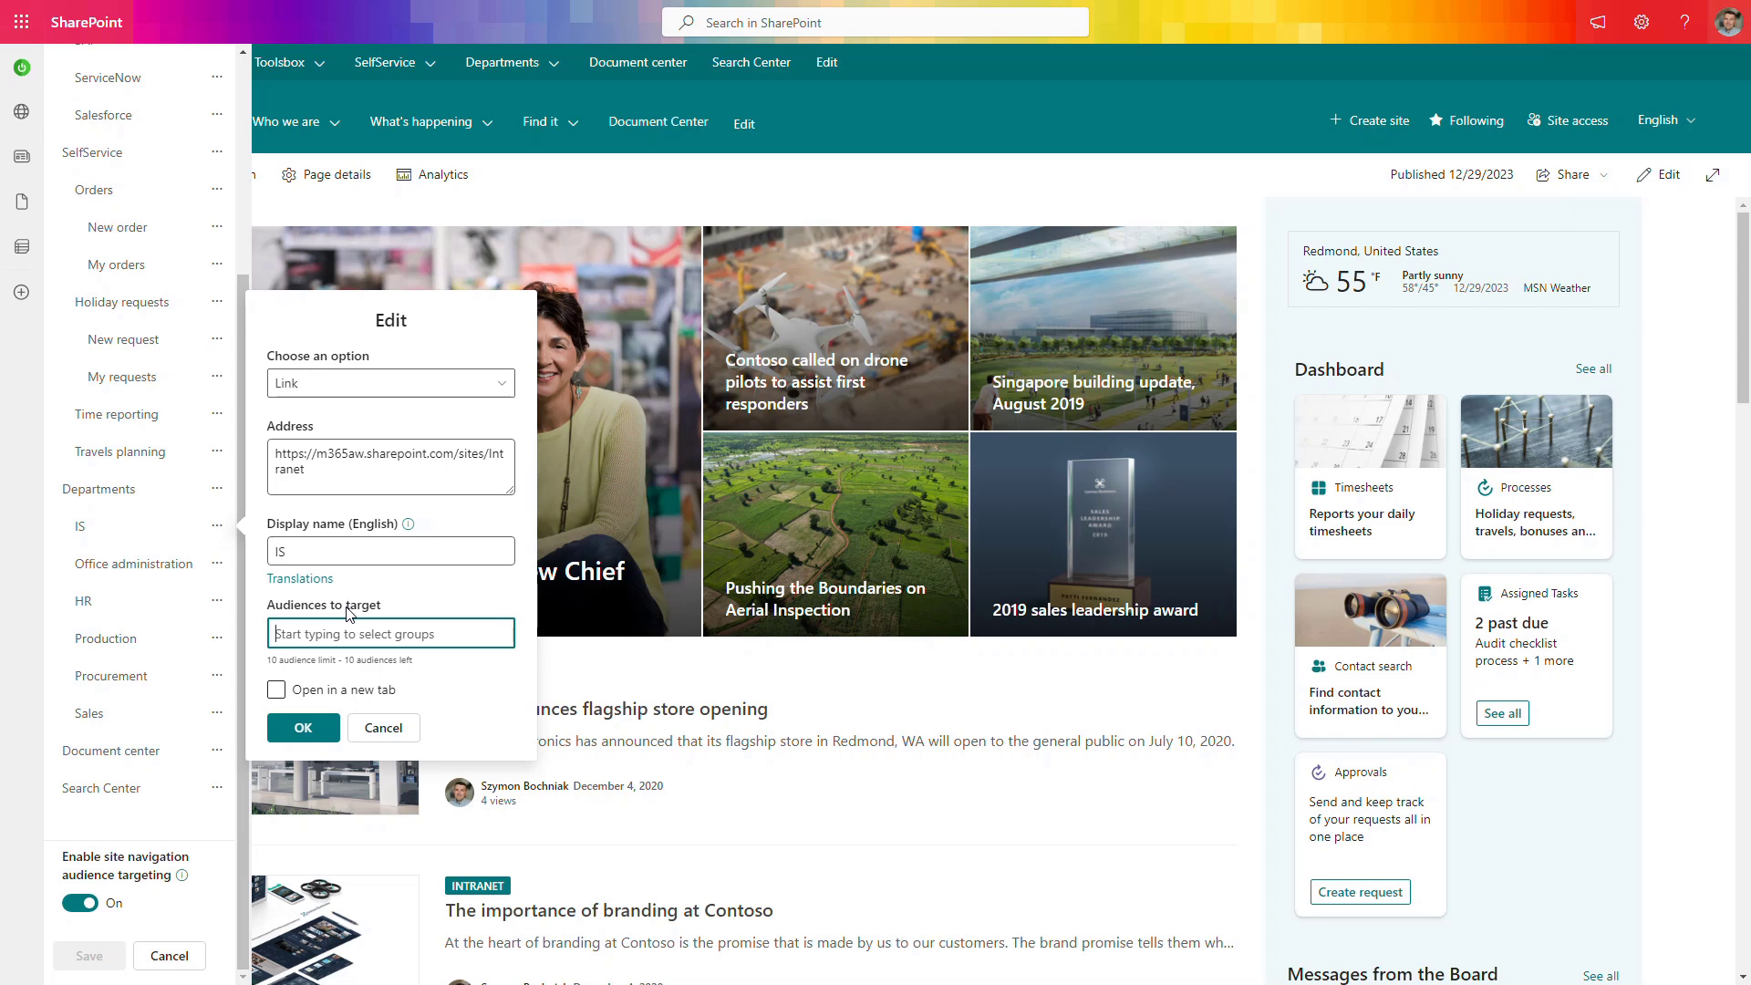
pyautogui.write('a')
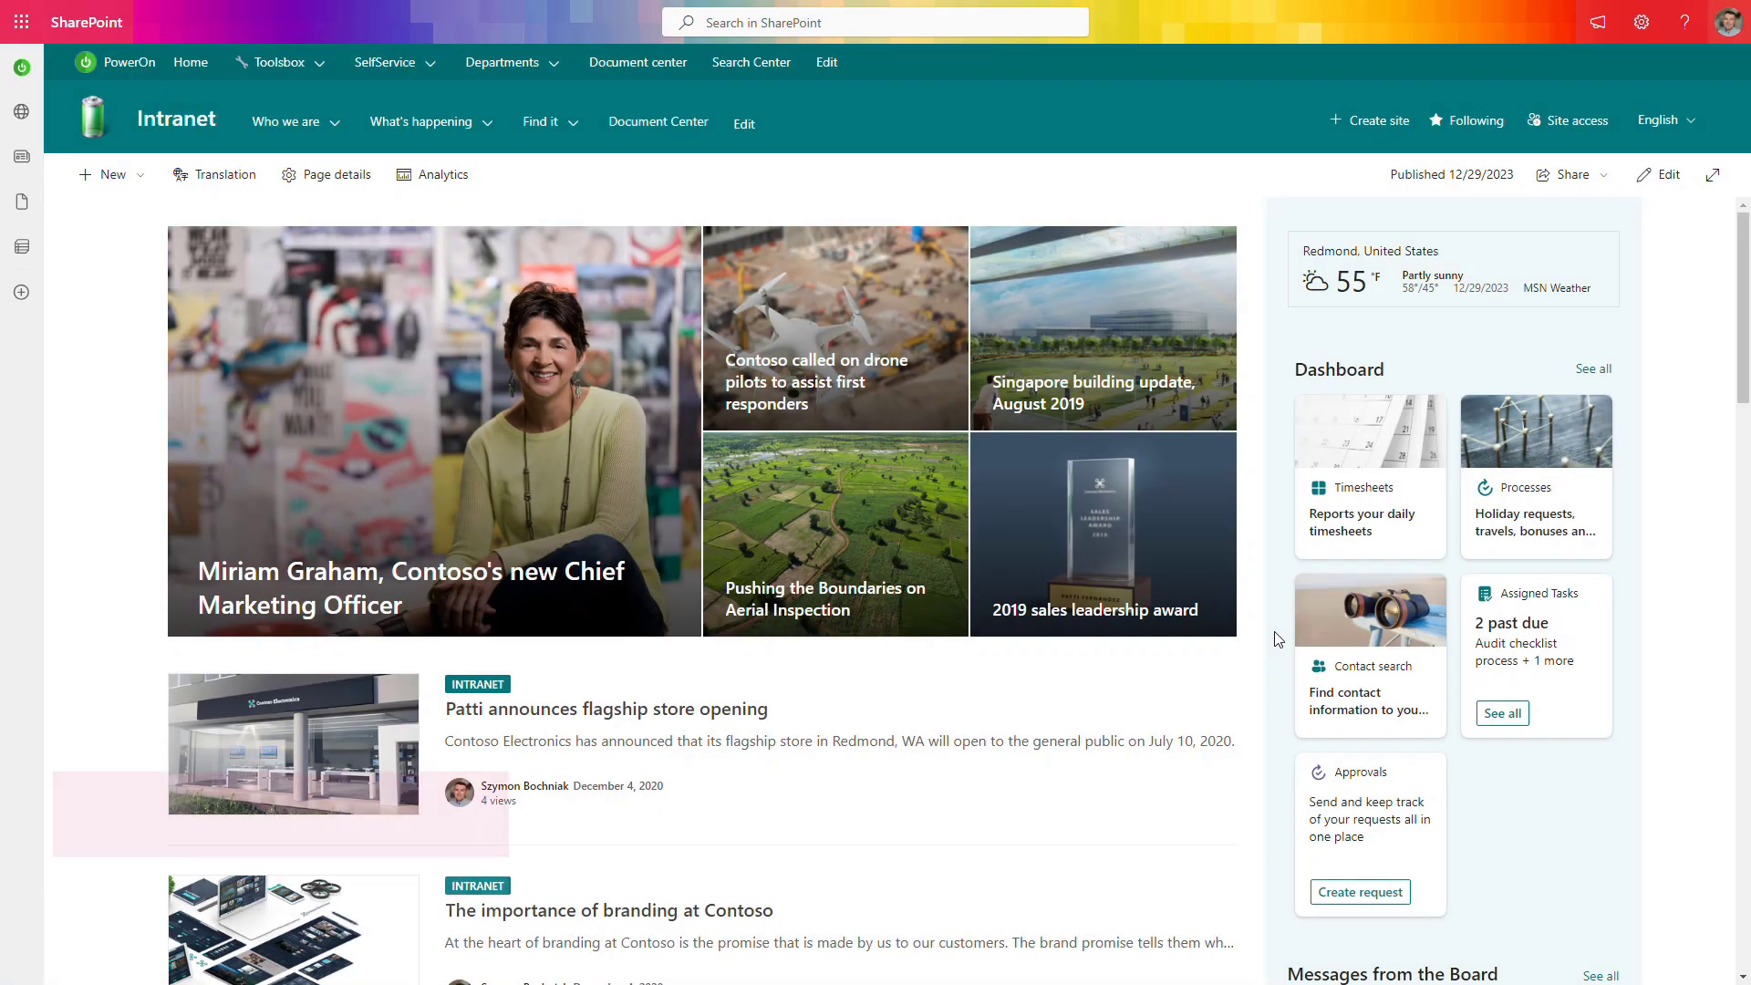
# - Examine the Messages from the Board news section on the Intranet home page
pyautogui.scroll(-2, 1277, 639)
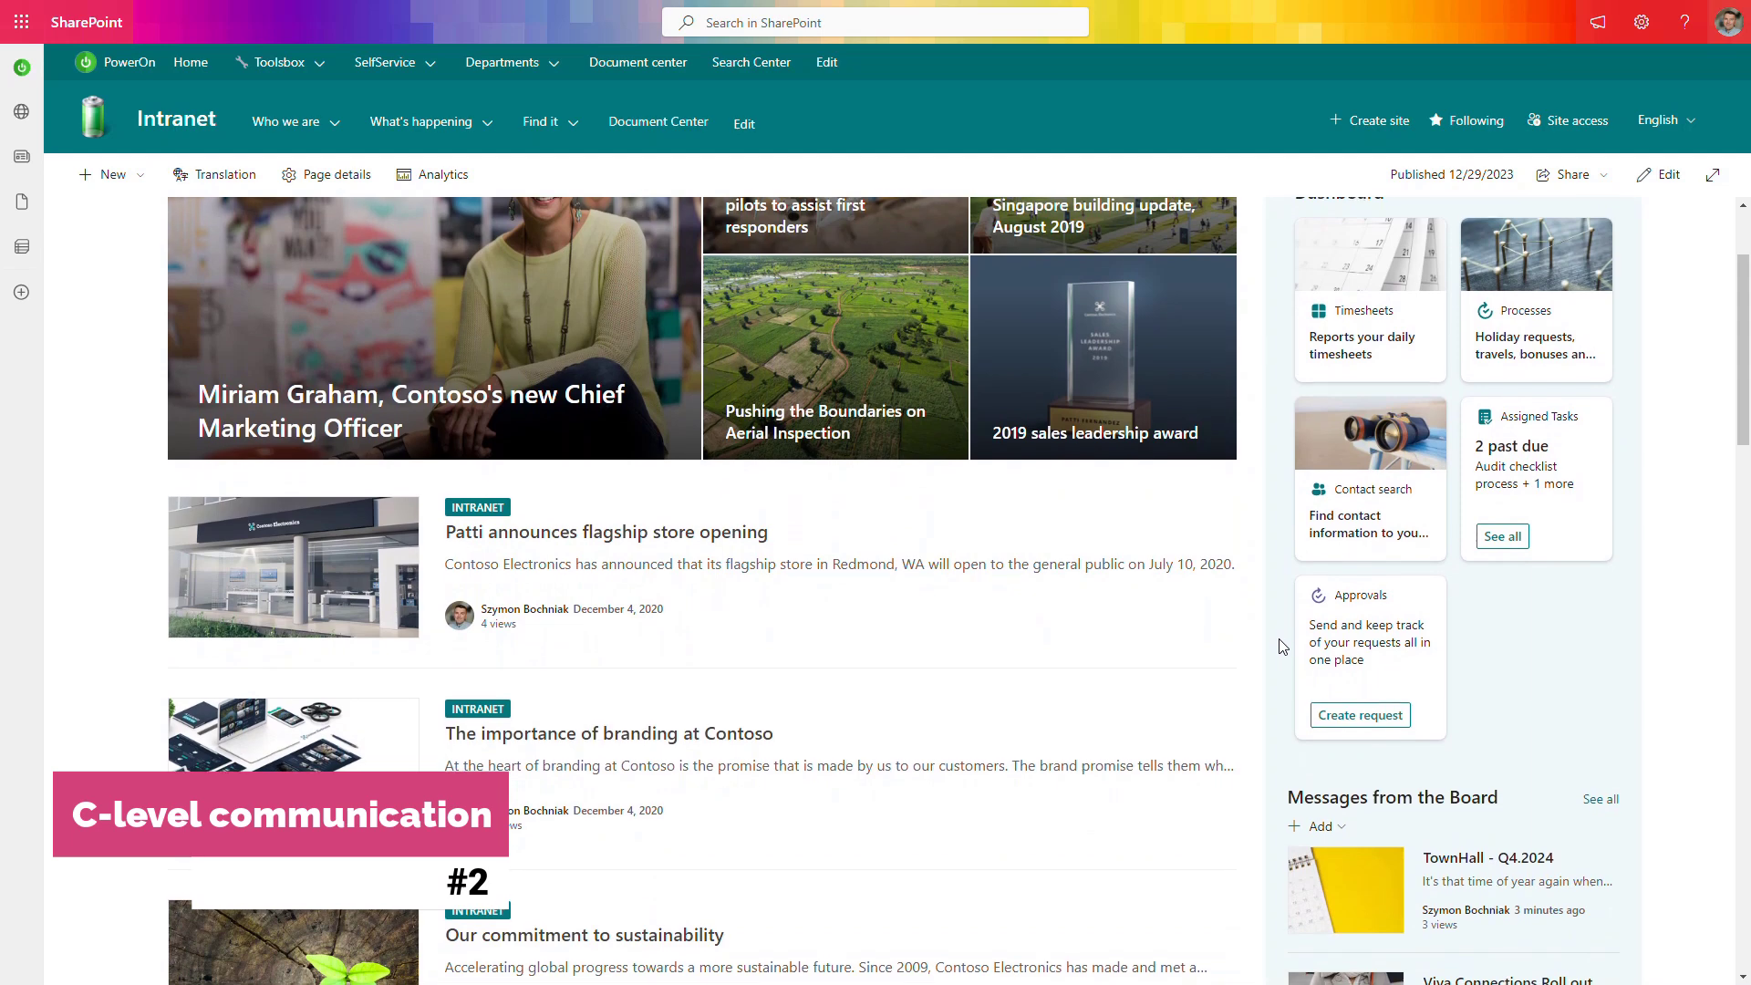
pyautogui.scroll(-3, 1283, 644)
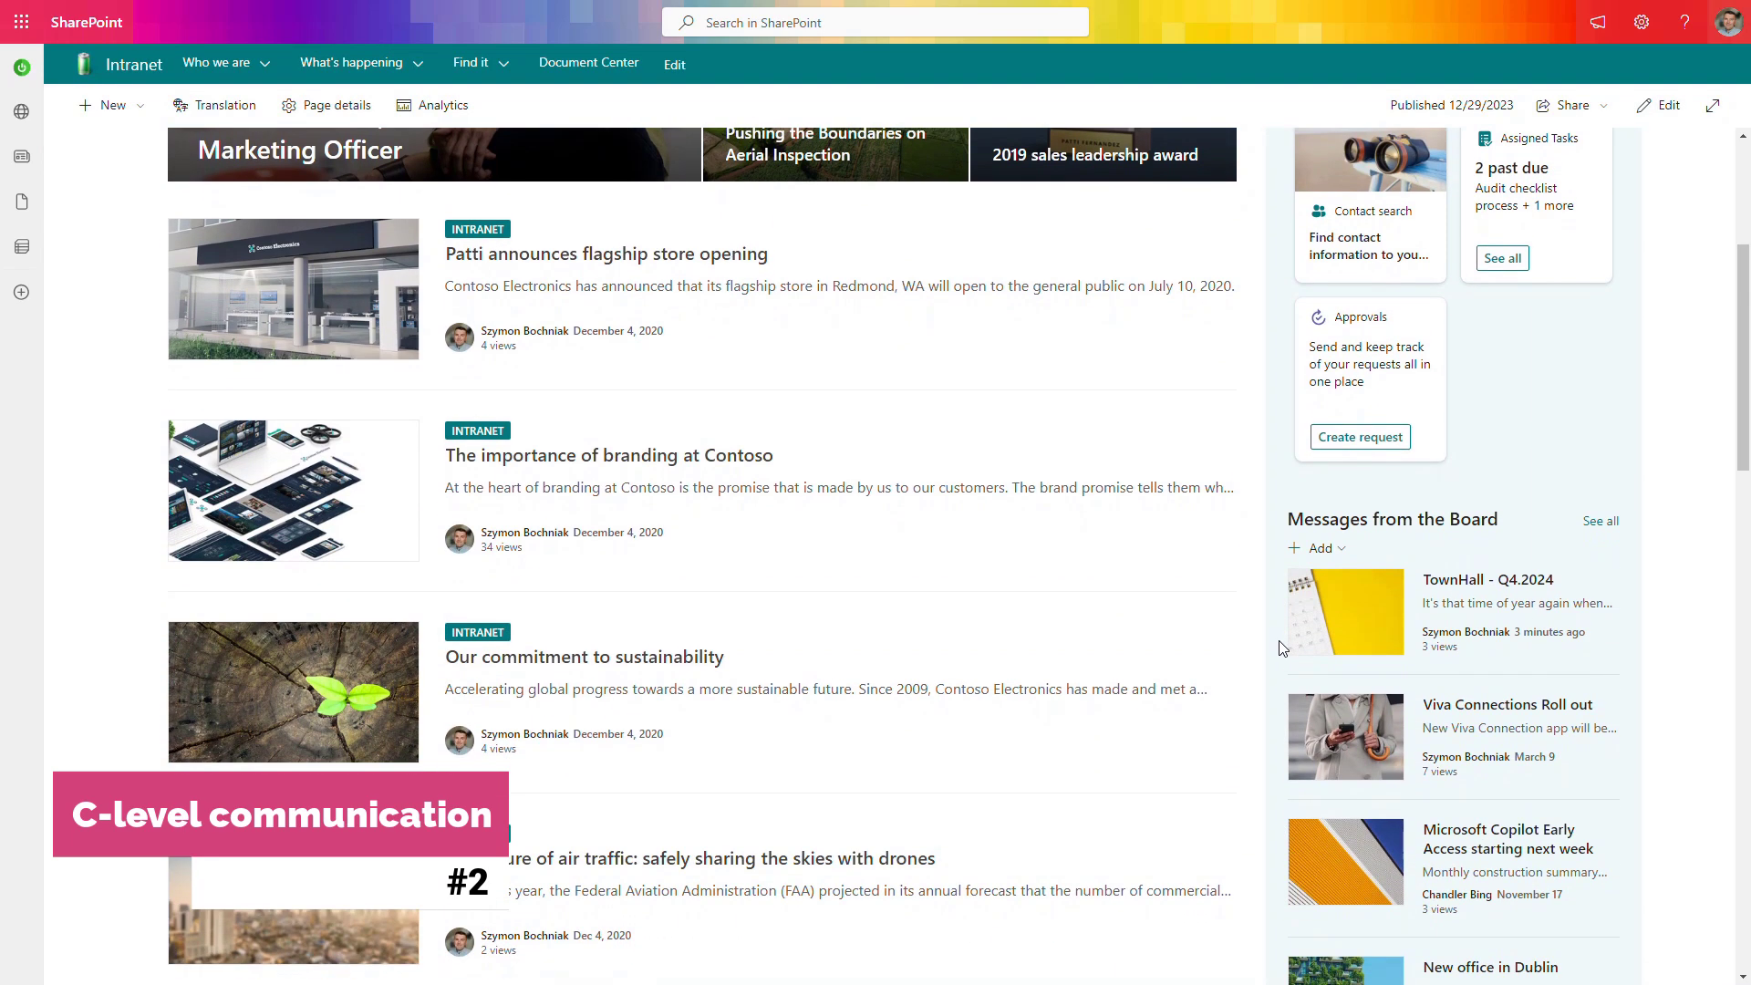
pyautogui.scroll(-1, 1282, 648)
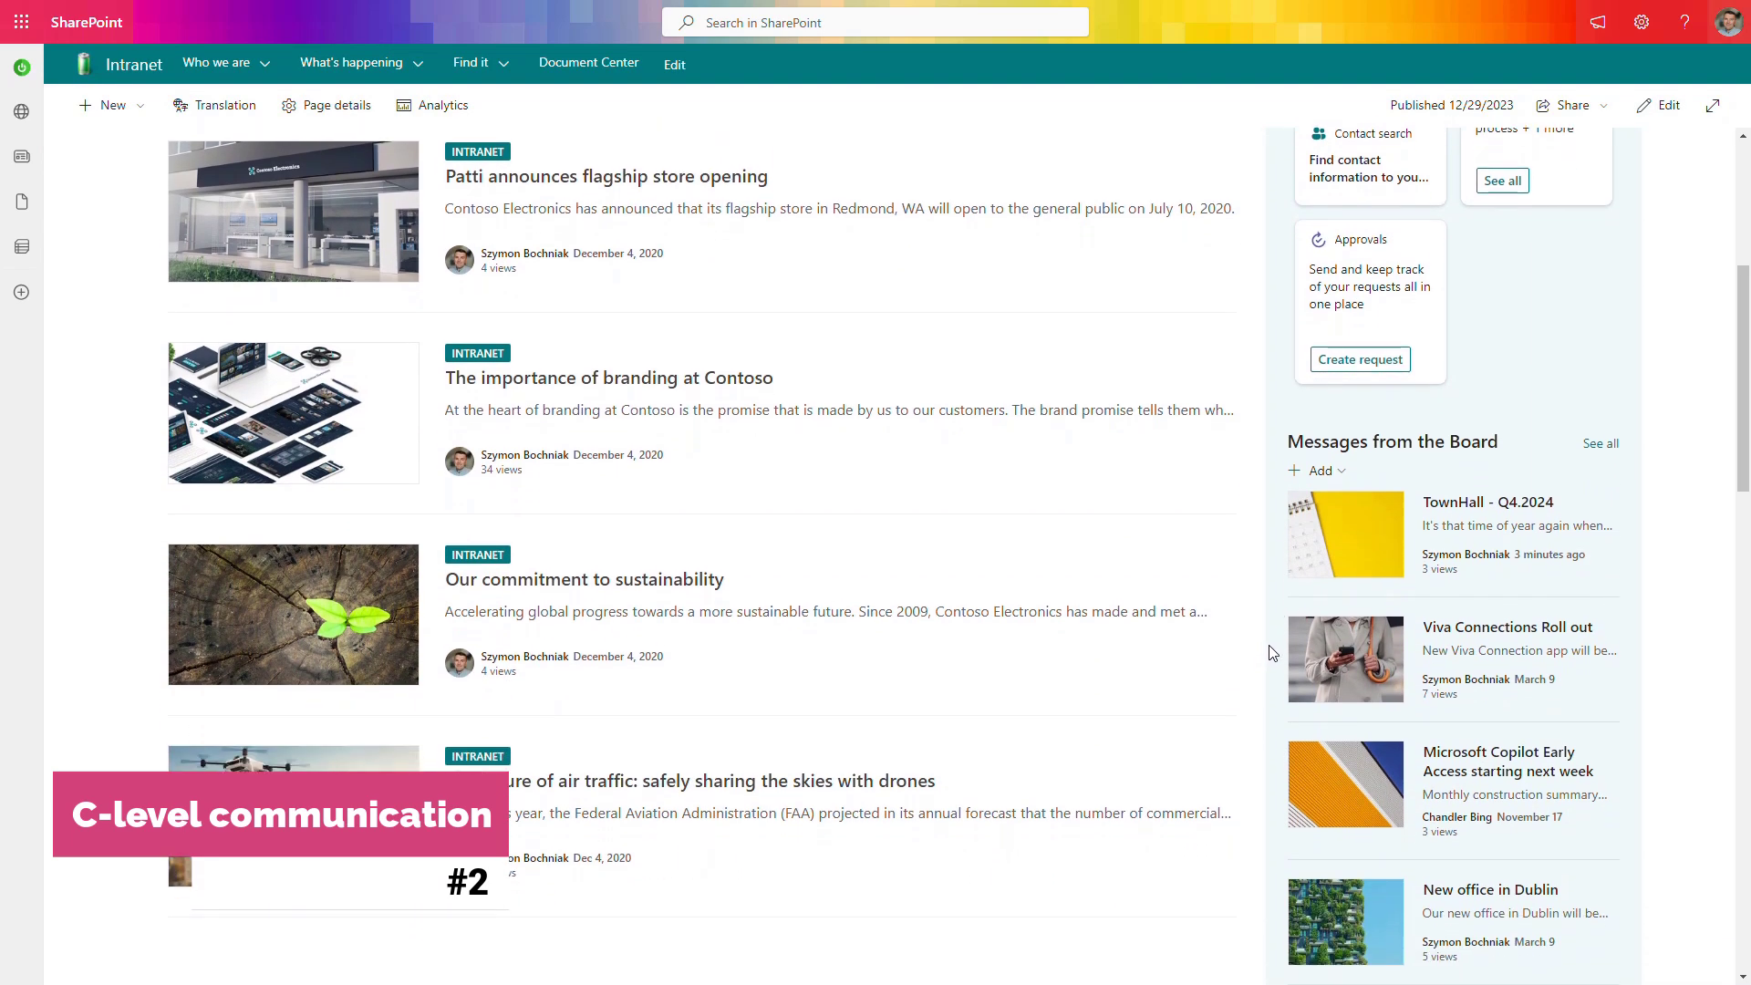
pyautogui.scroll(-1, 1273, 653)
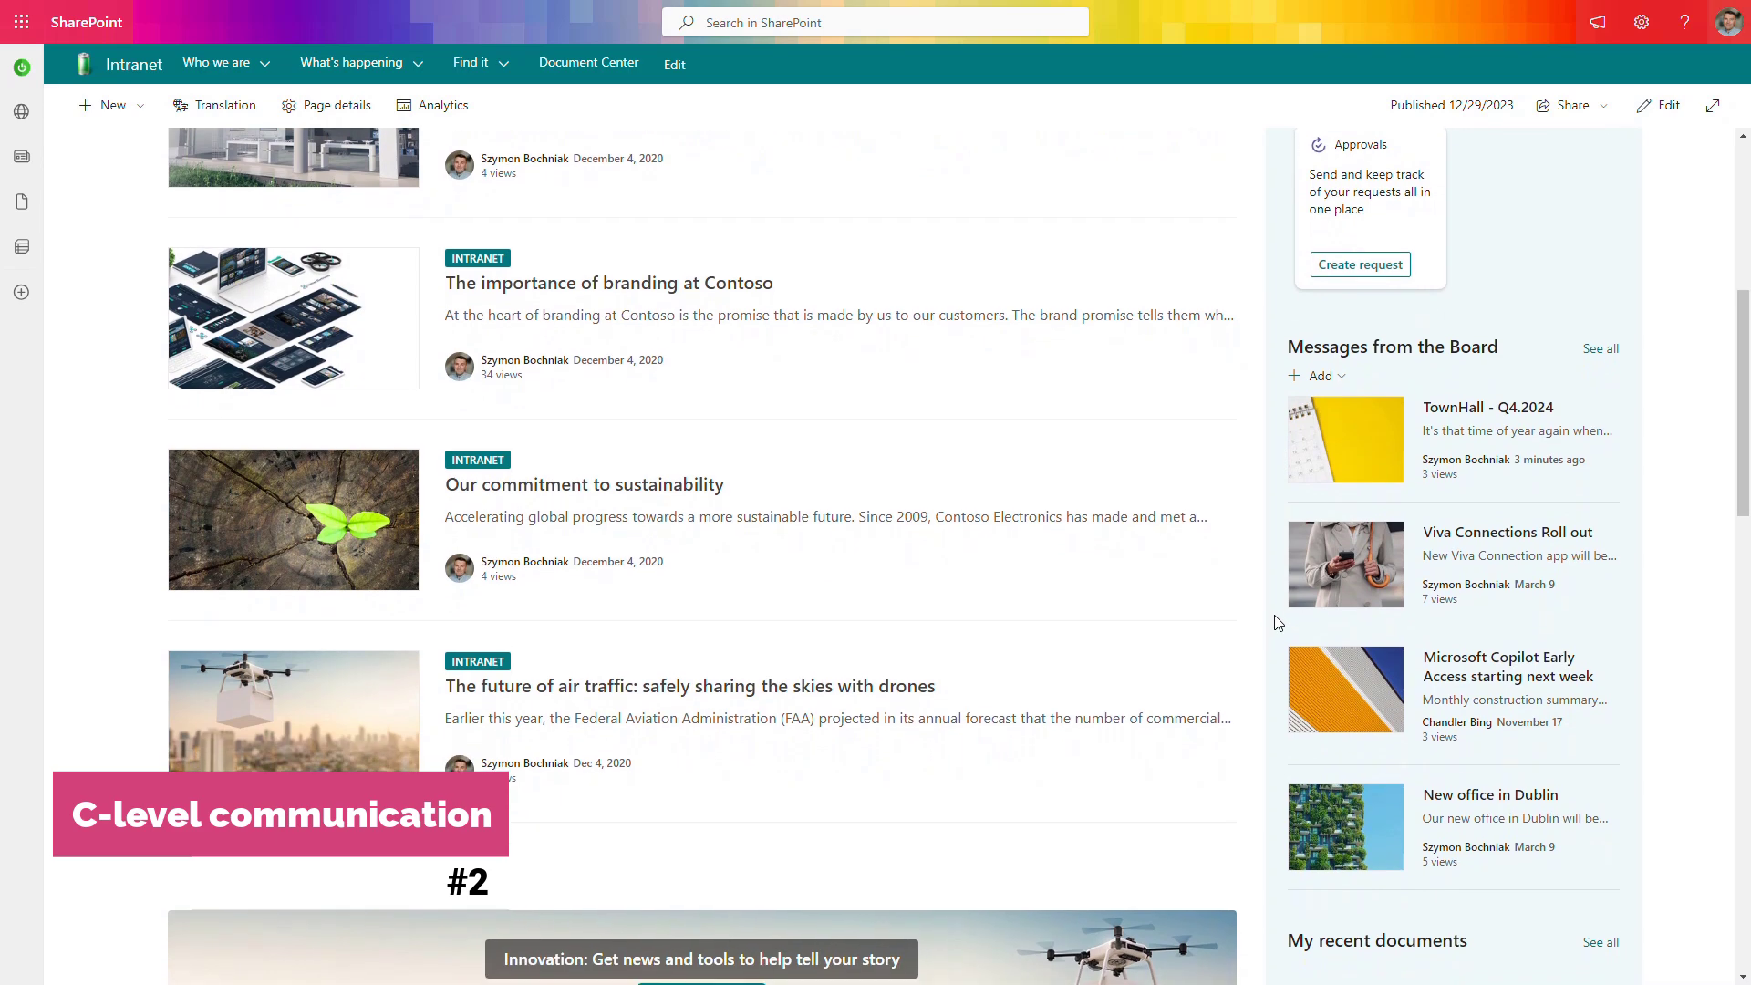
pyautogui.moveTo(1747, 427); pyautogui.dragTo(1747, 358)
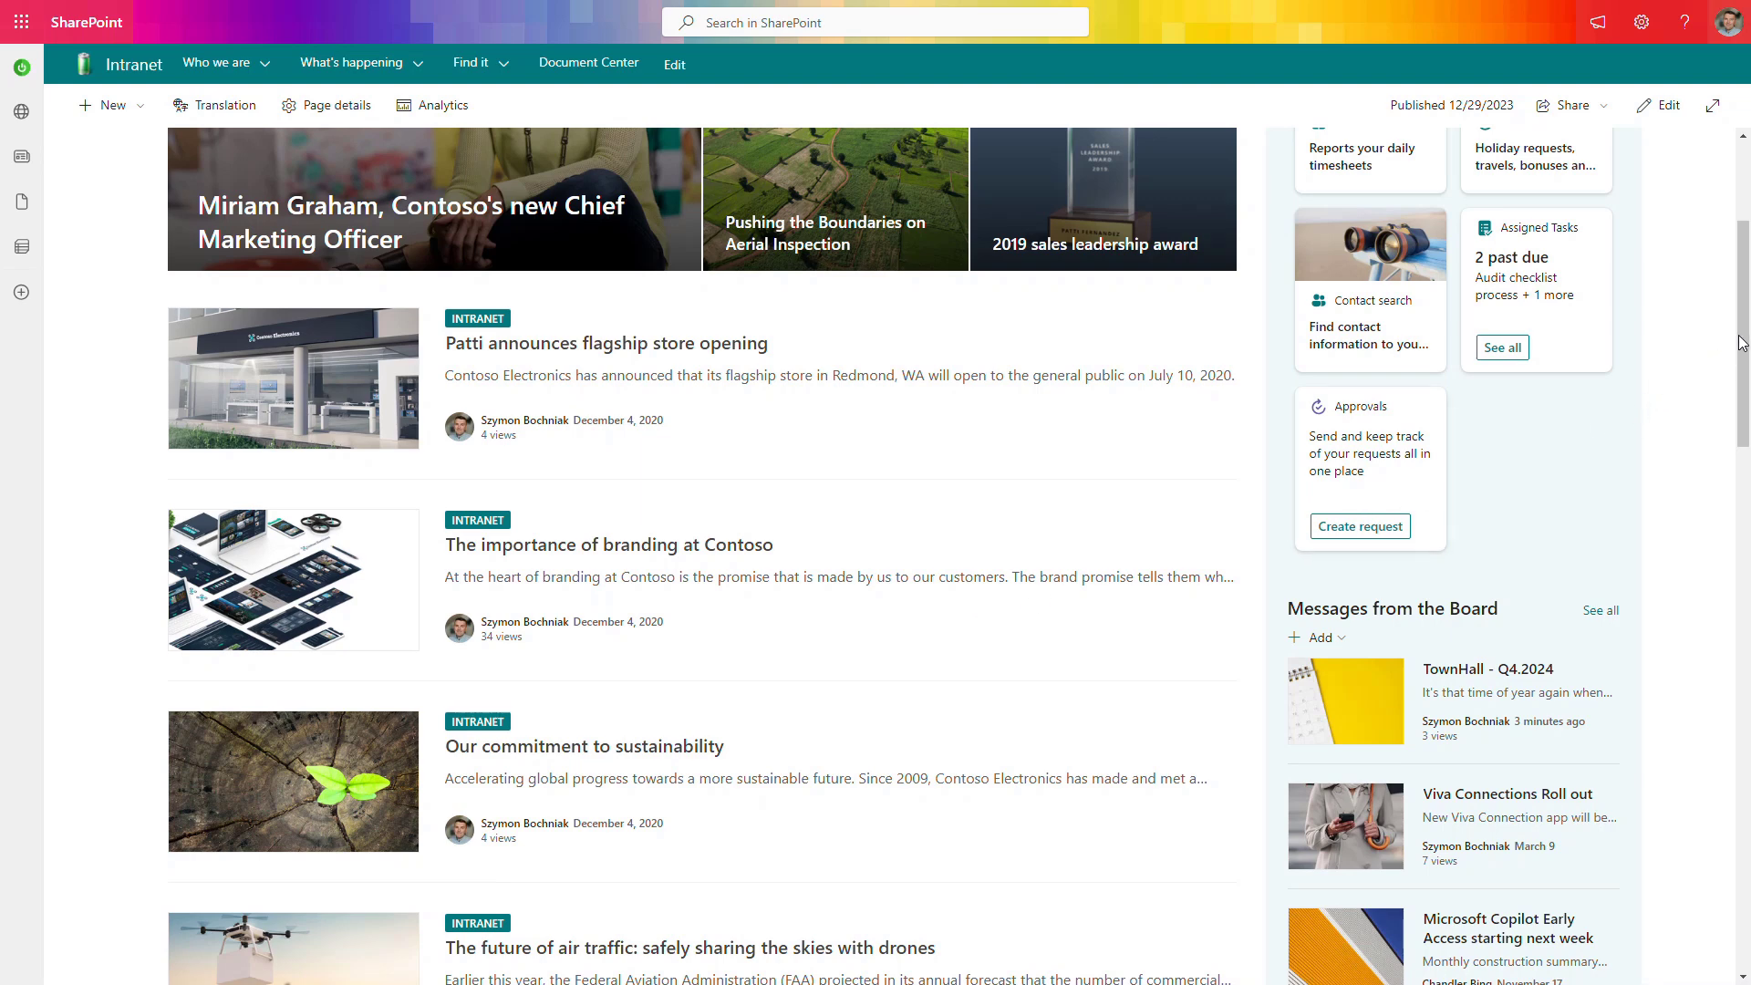
pyautogui.scroll(-3, 1724, 384)
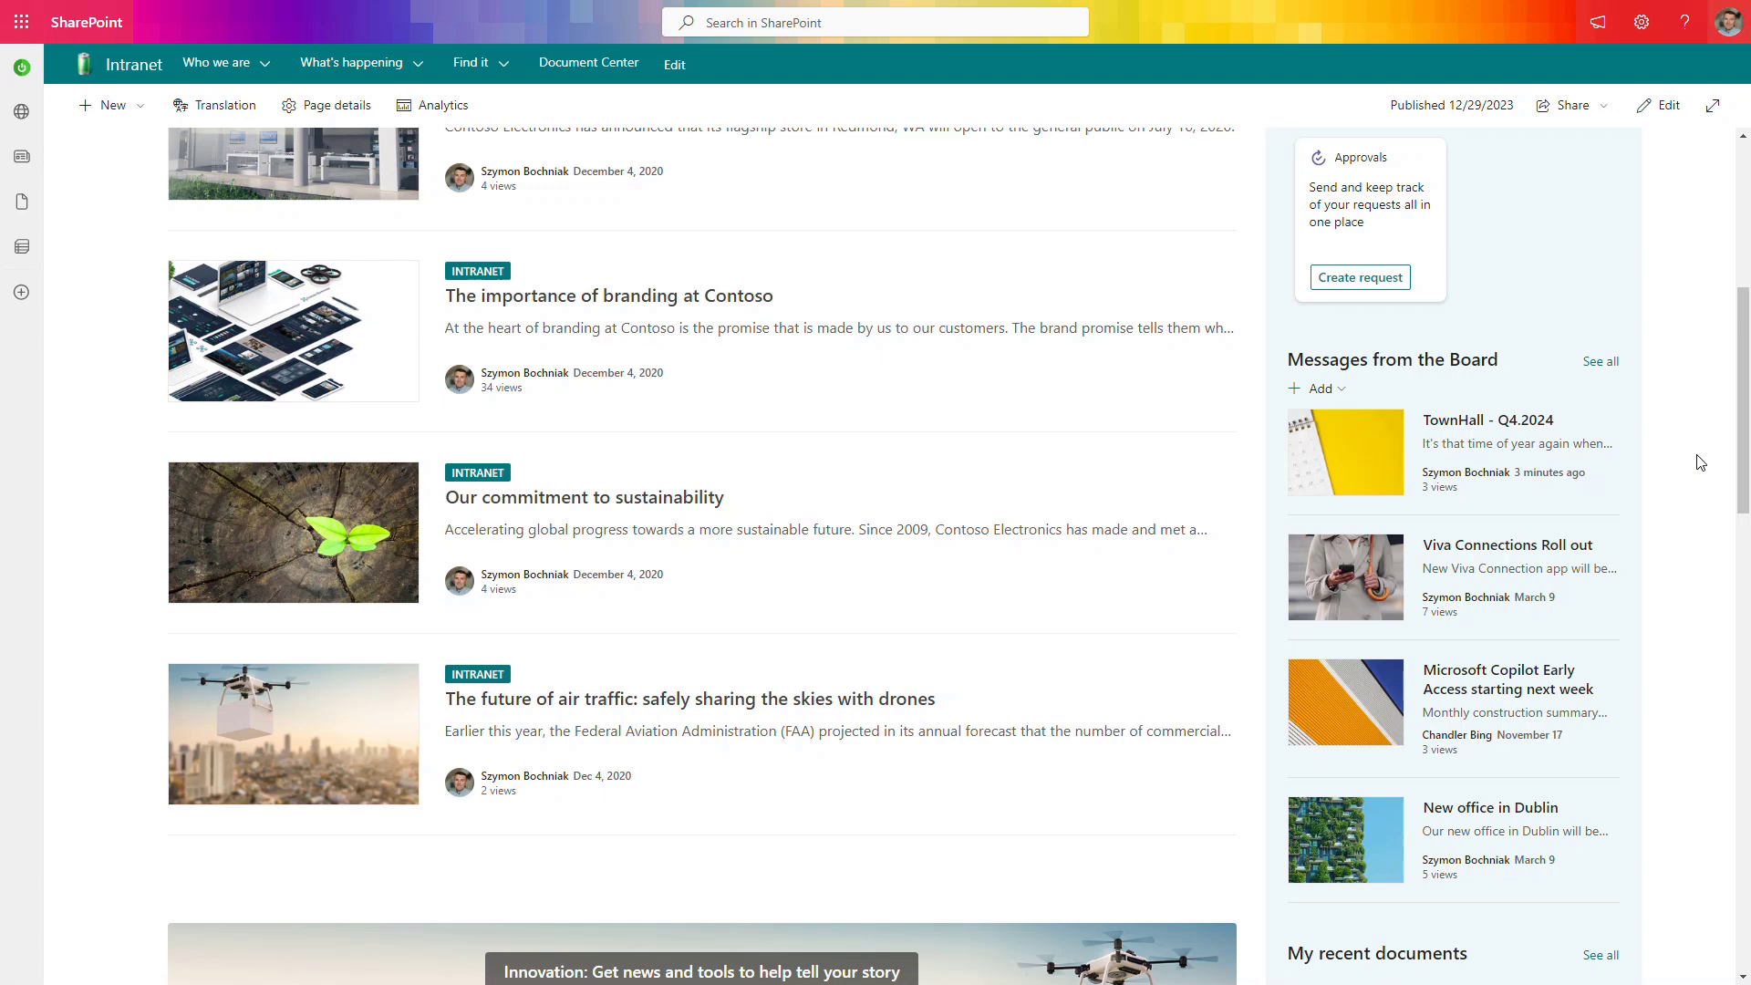
# - Put the home page in edit mode and review the Messages from the Board web part's source, layout, filter and organize settings
pyautogui.click(1665, 106)
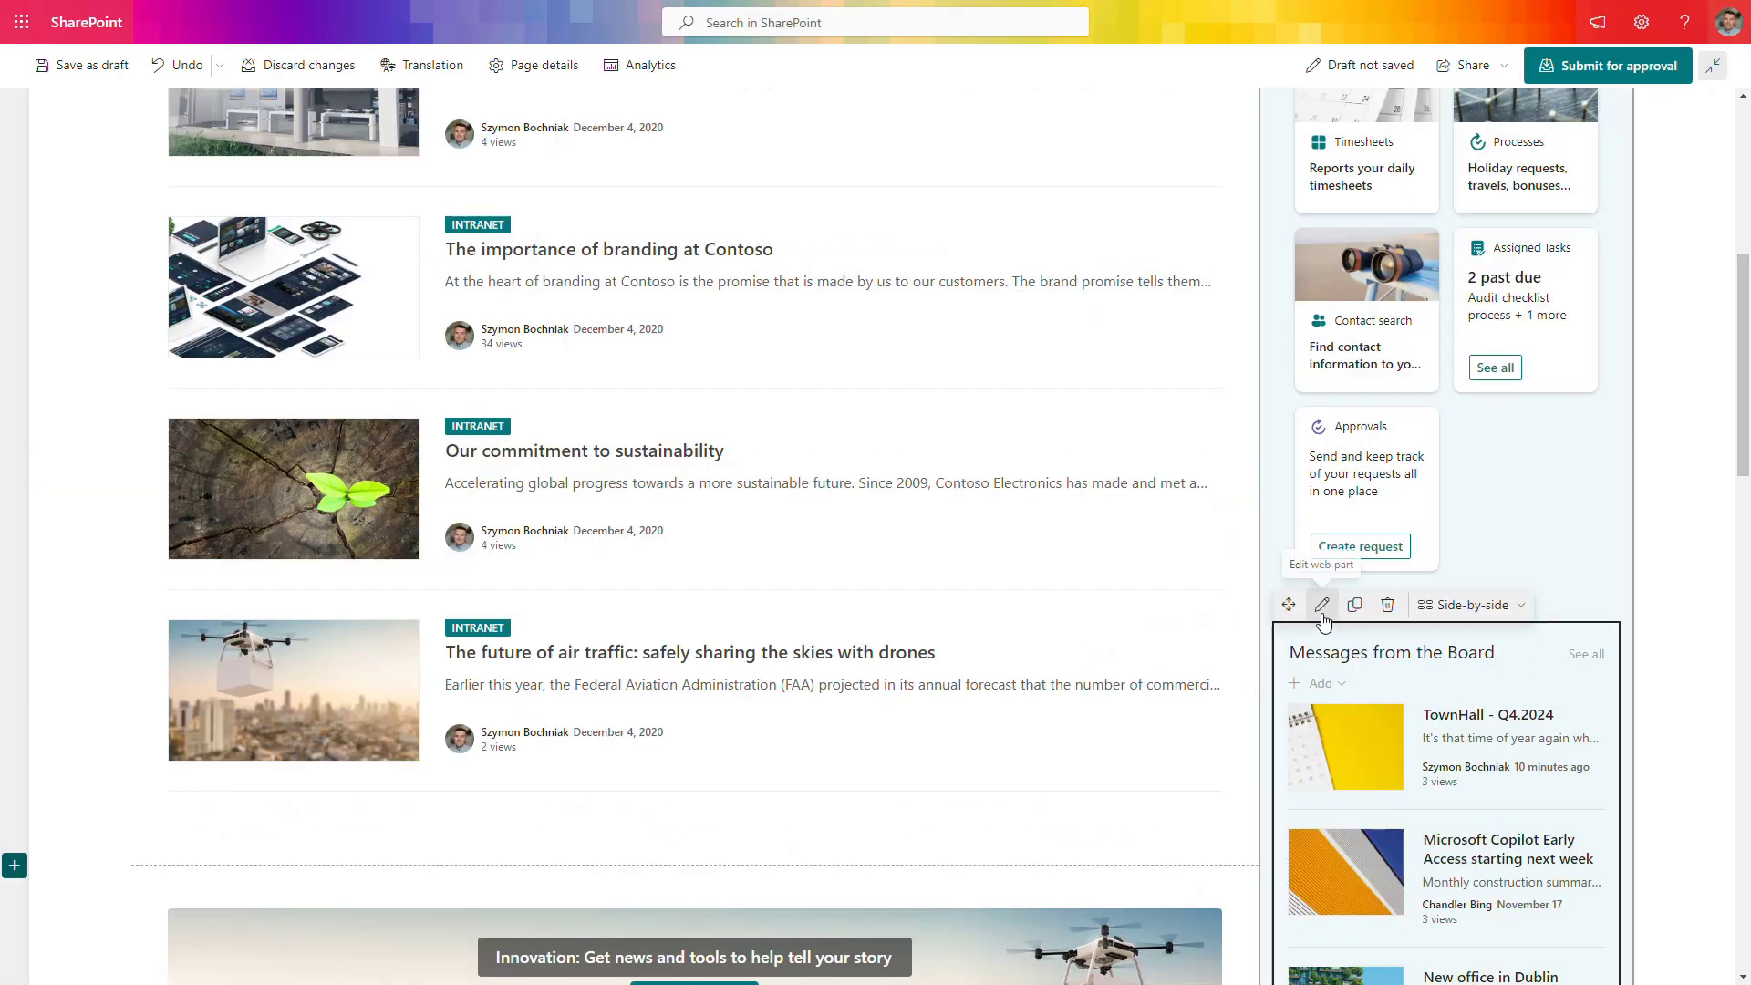
pyautogui.click(1322, 607)
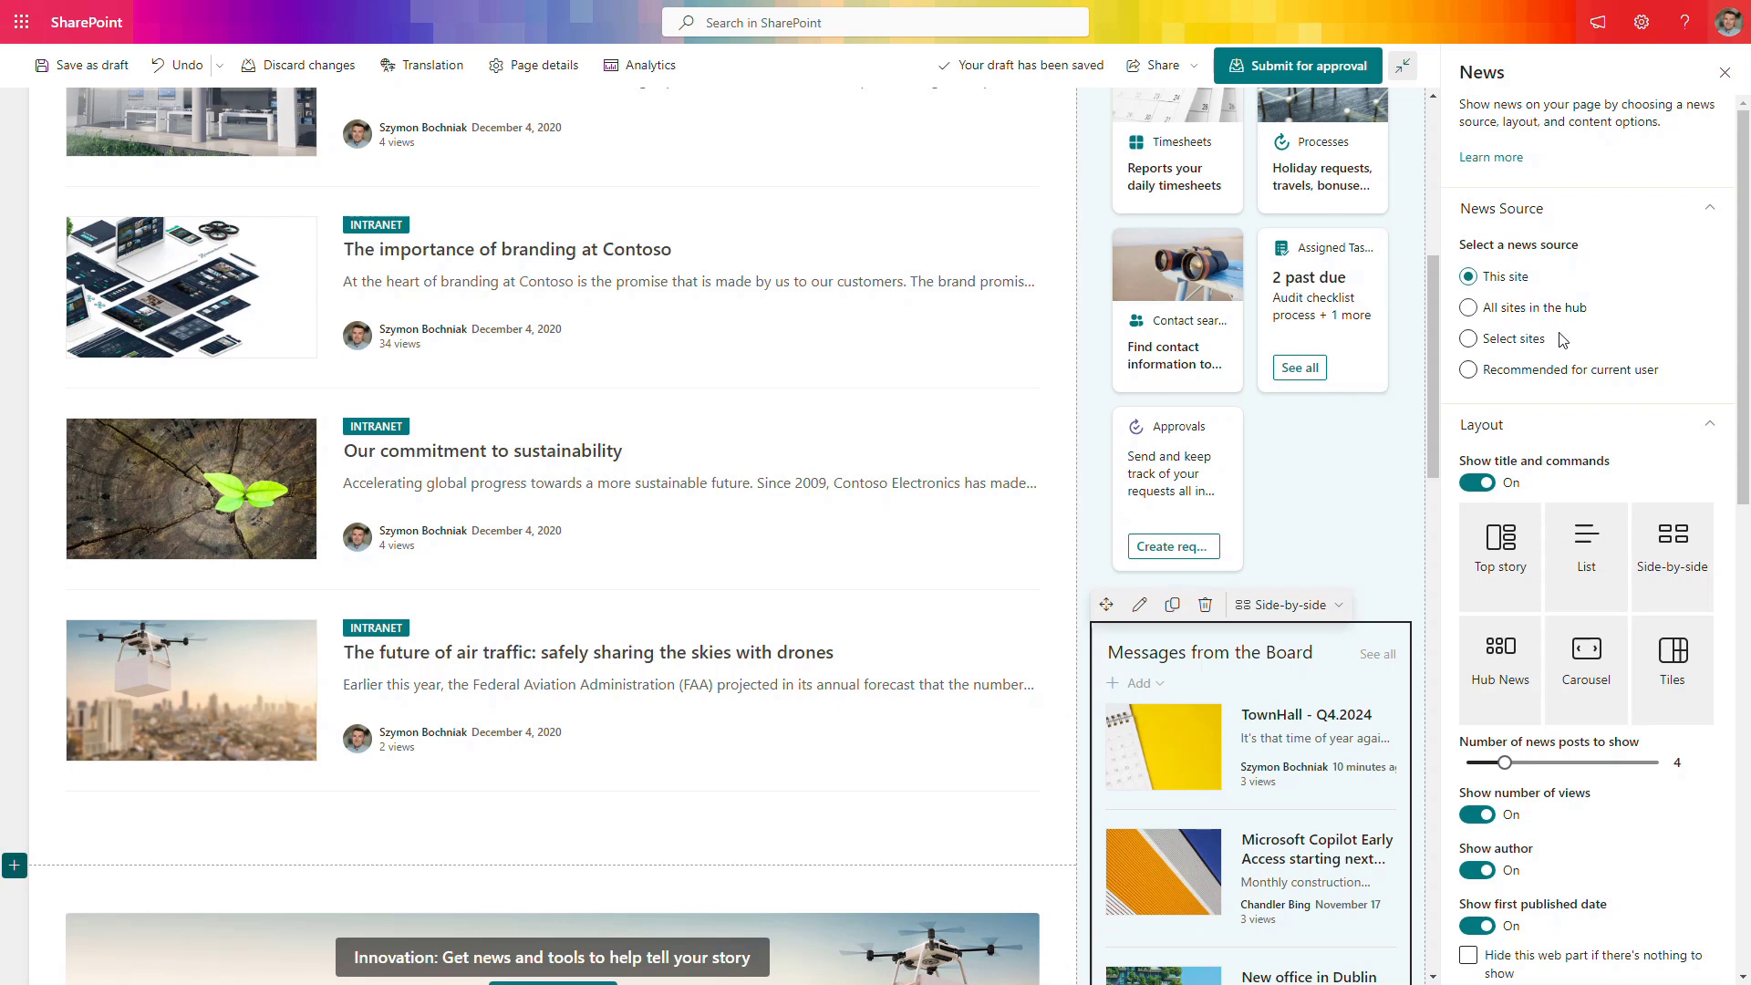
pyautogui.scroll(-2, 1592, 442)
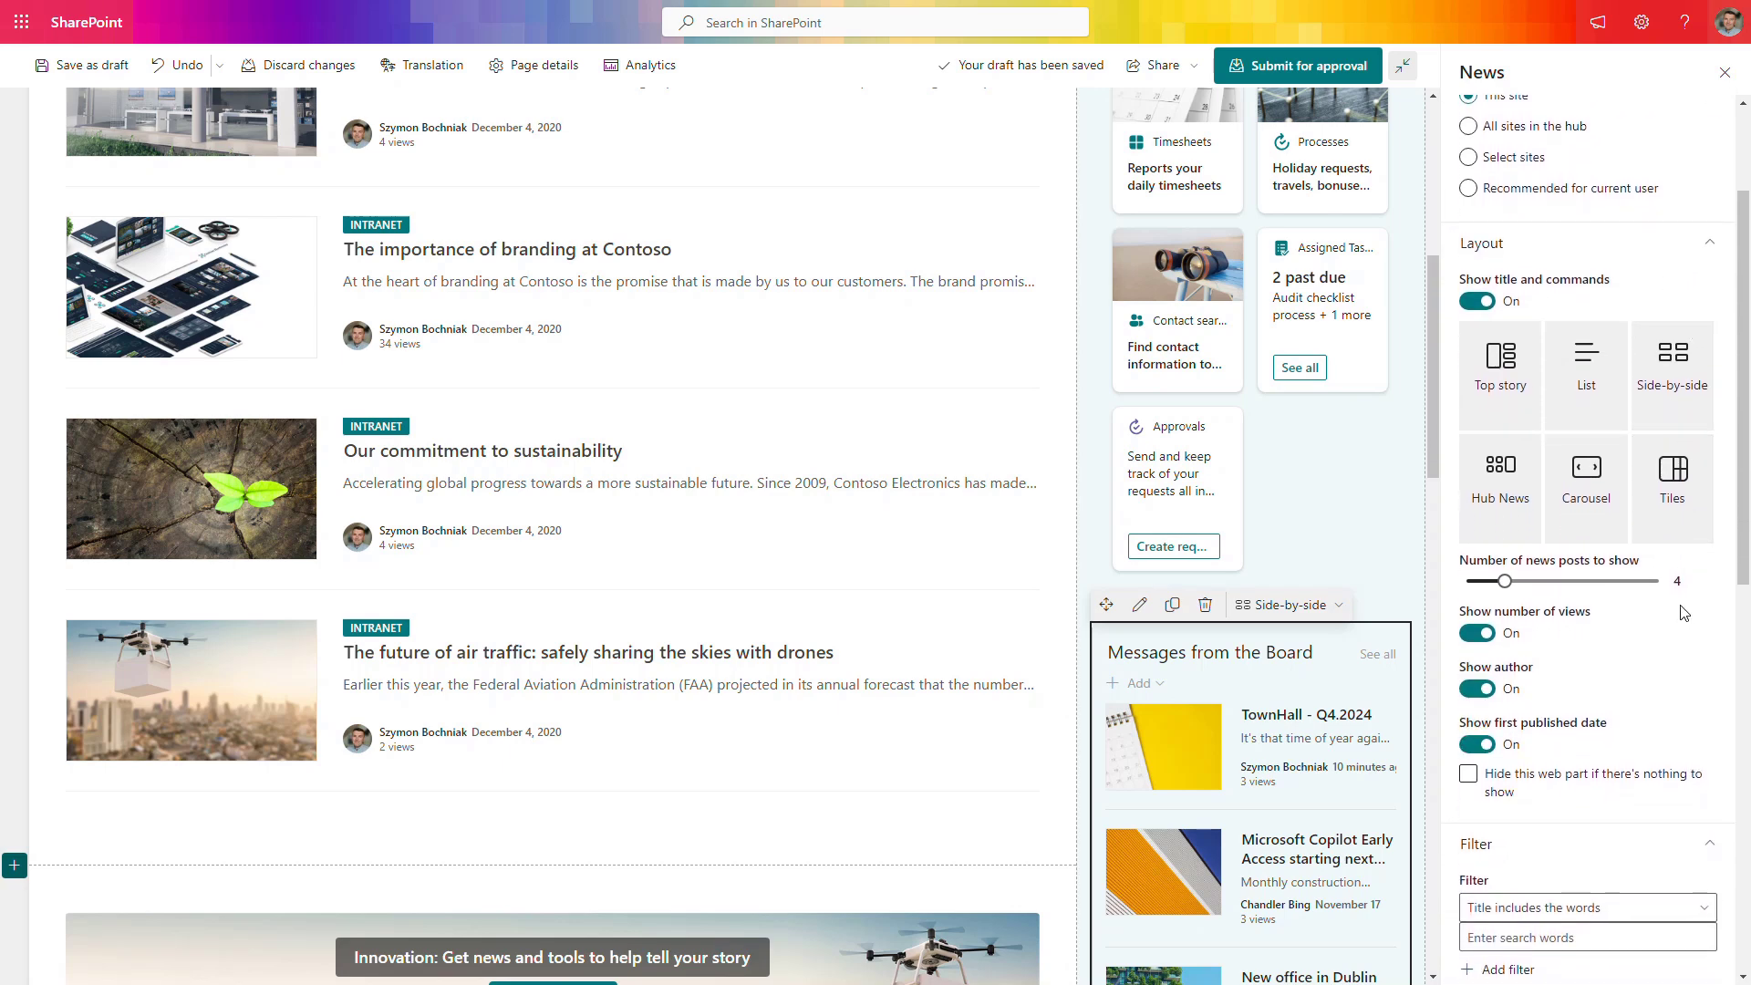
pyautogui.scroll(-8, 1684, 607)
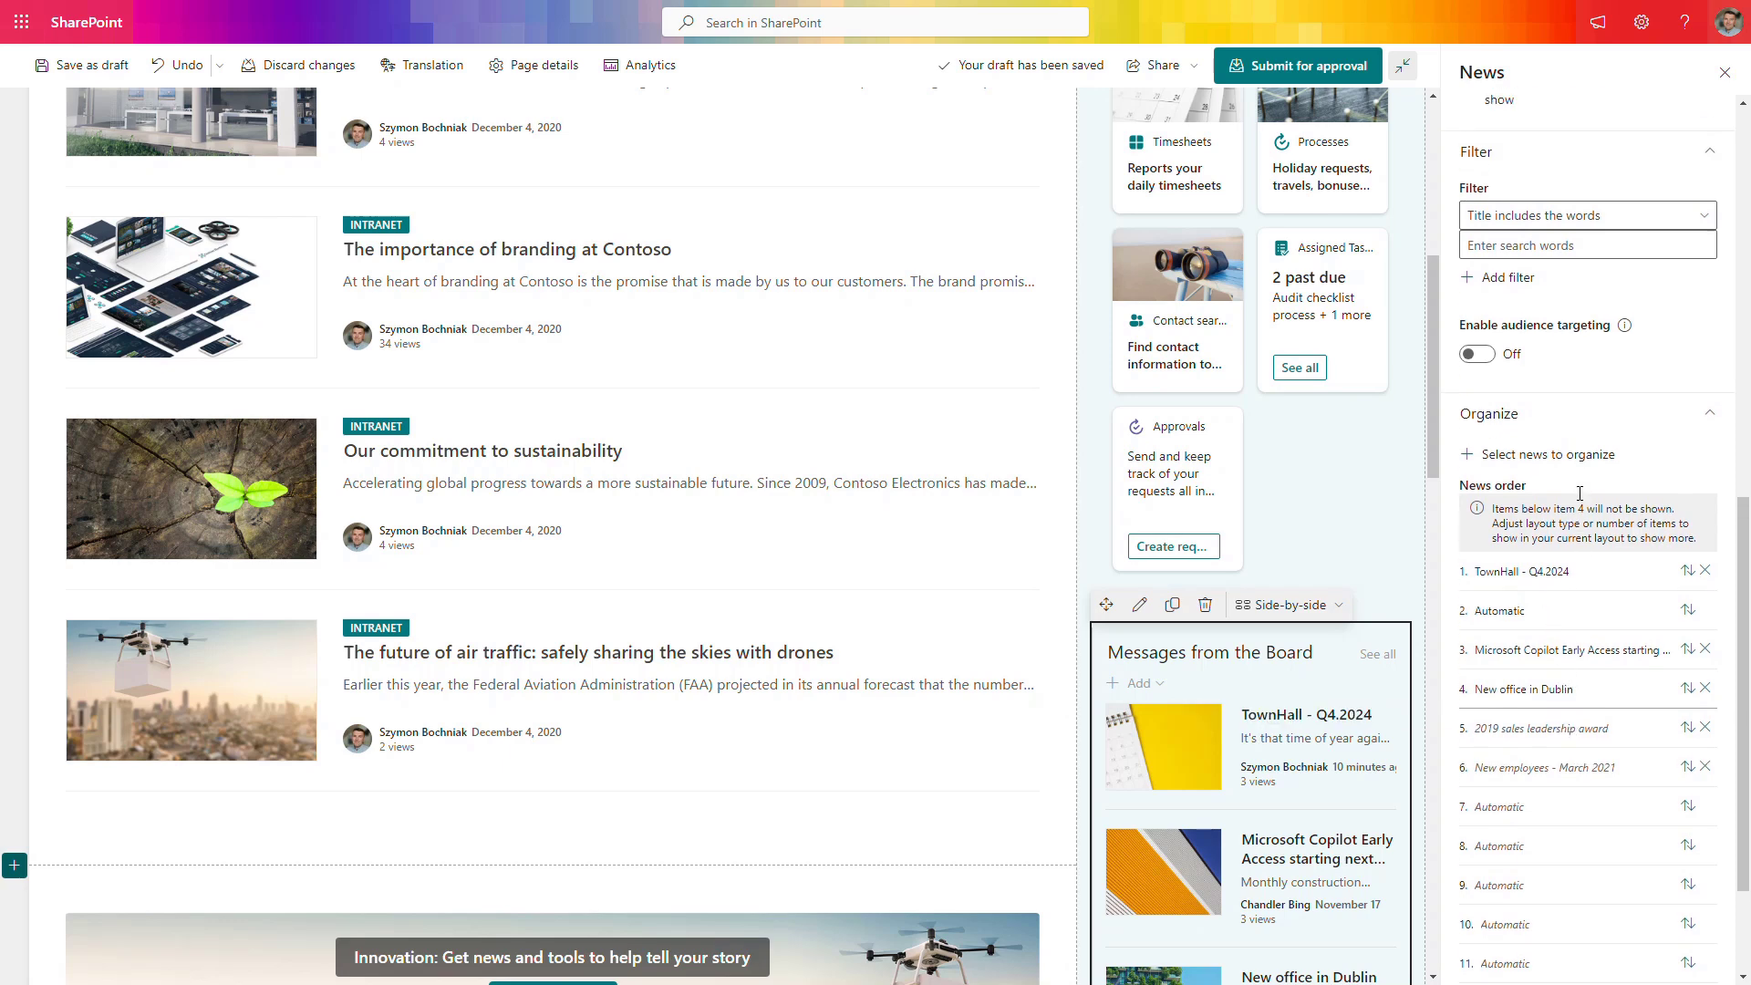
pyautogui.scroll(-2, 1583, 484)
pyautogui.scroll(4, 1585, 436)
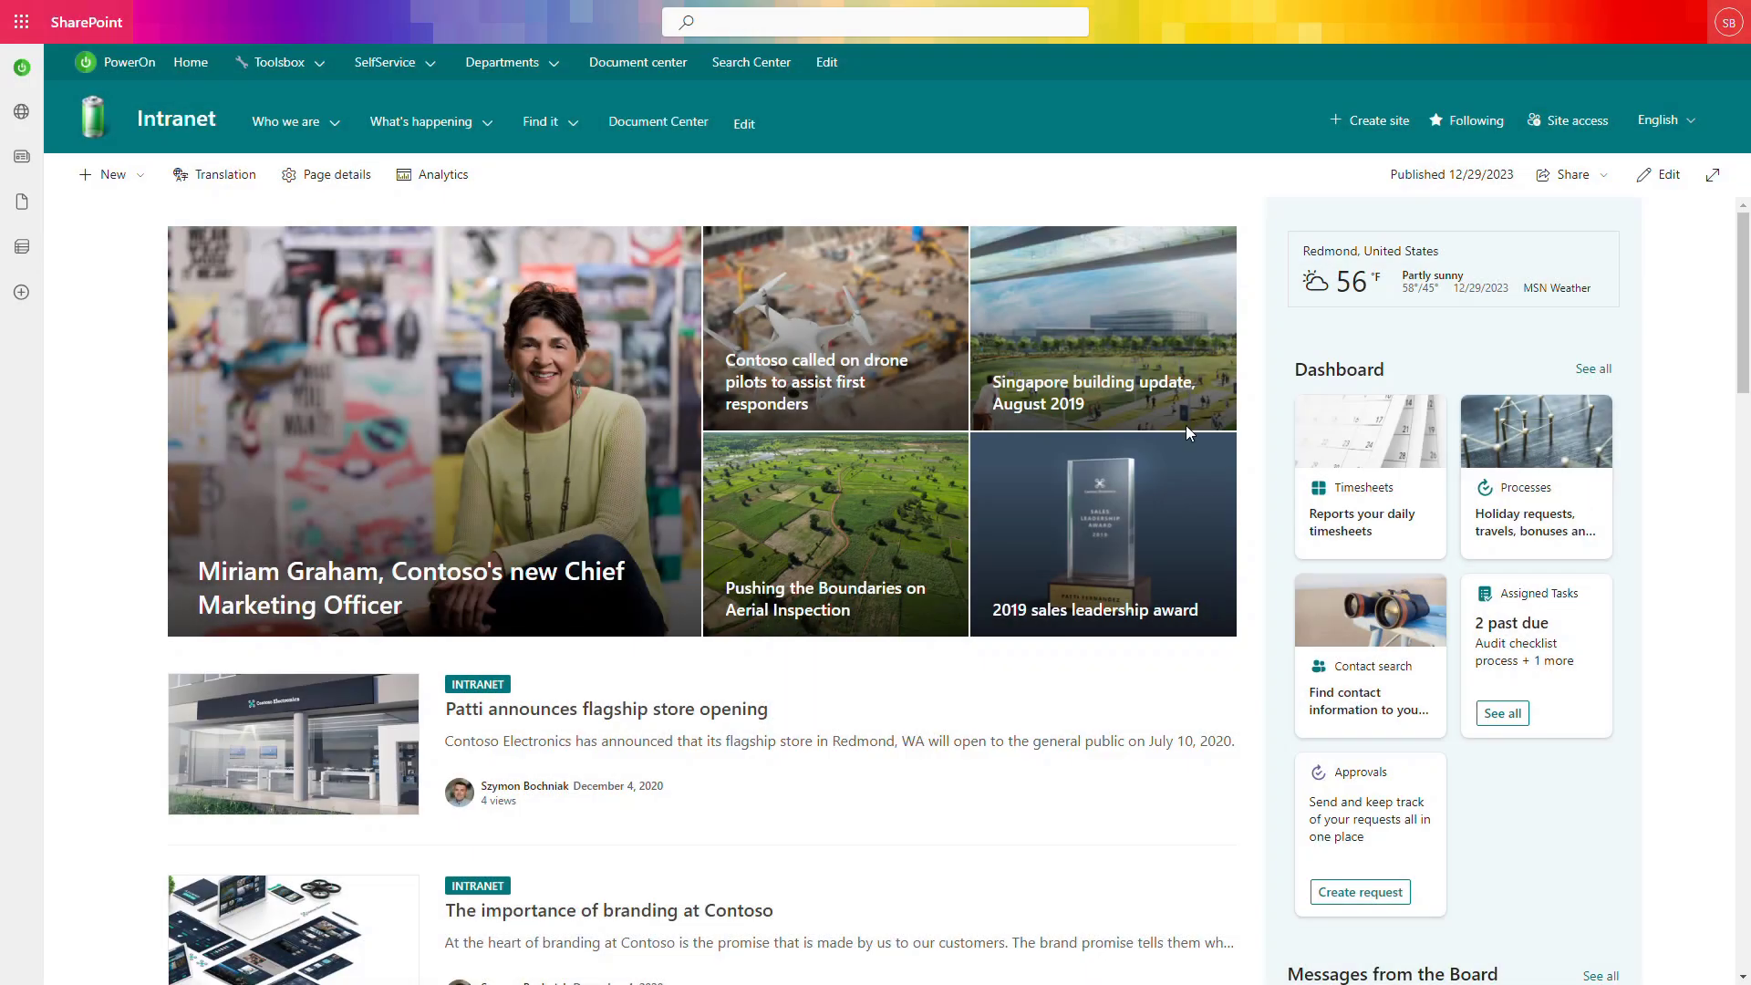
# - Review the Toolsbox links and the Outlook link's settings in the hub navigation, leaving the link's edit form without saving
pyautogui.moveTo(324, 73)
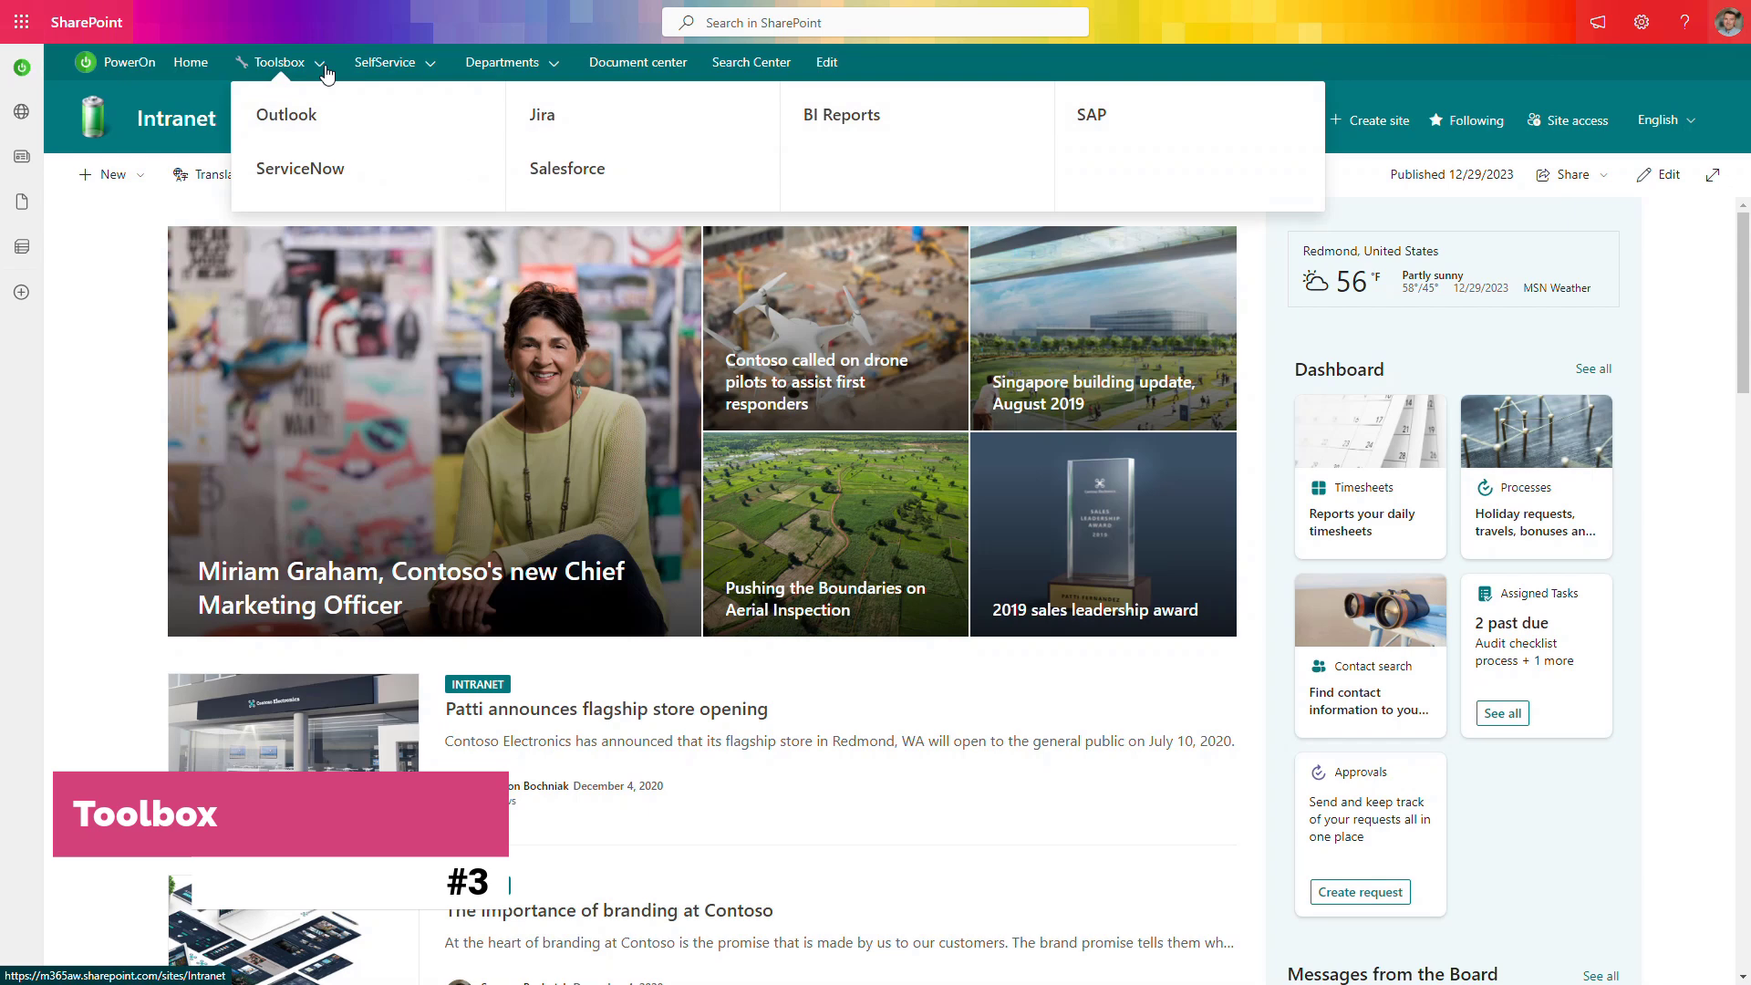
pyautogui.click(827, 64)
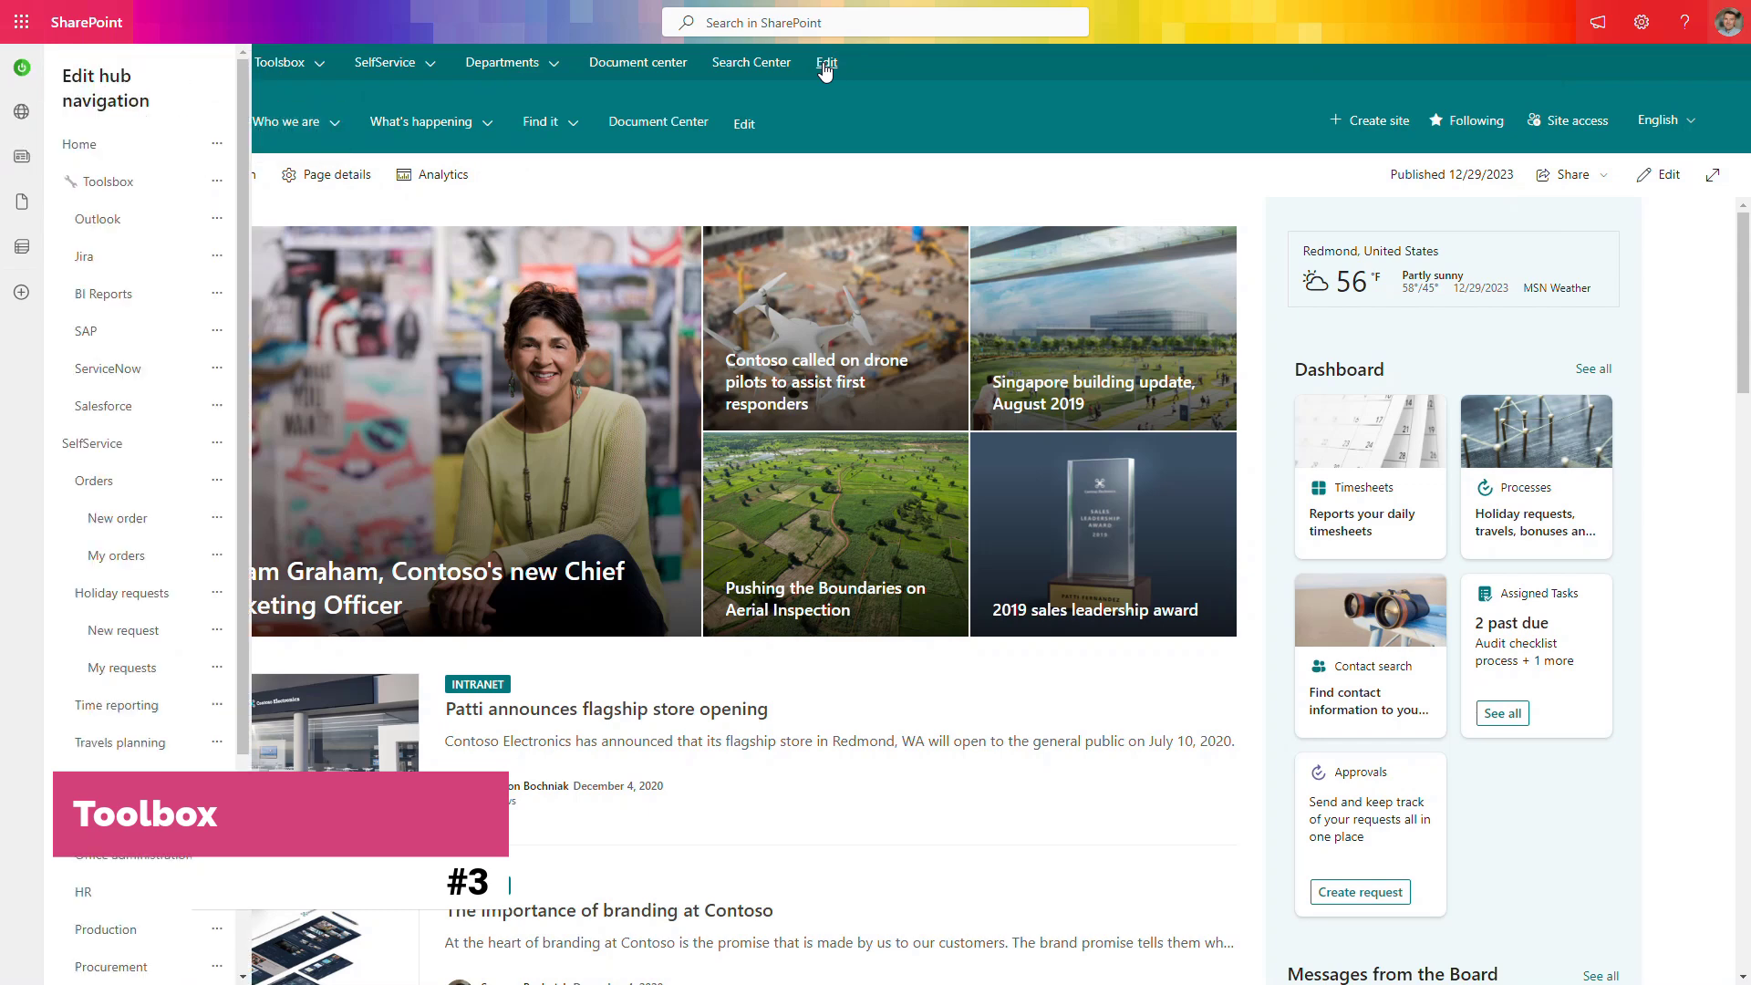
pyautogui.click(150, 228)
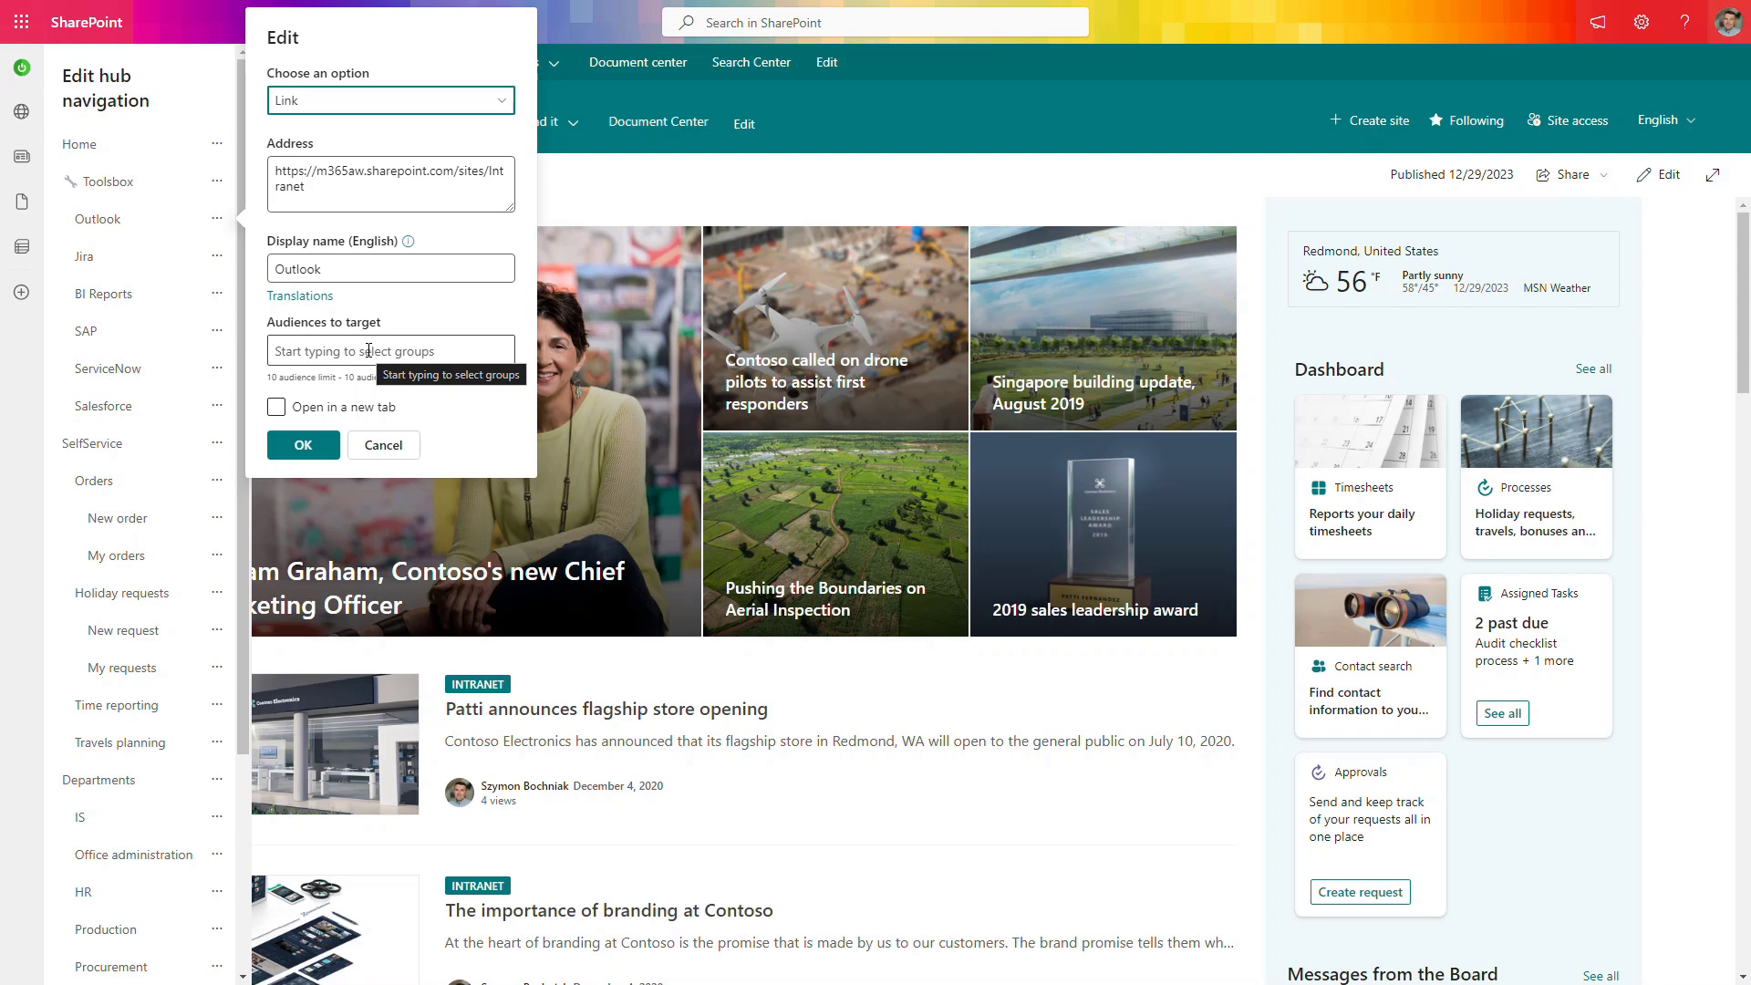
pyautogui.click(383, 445)
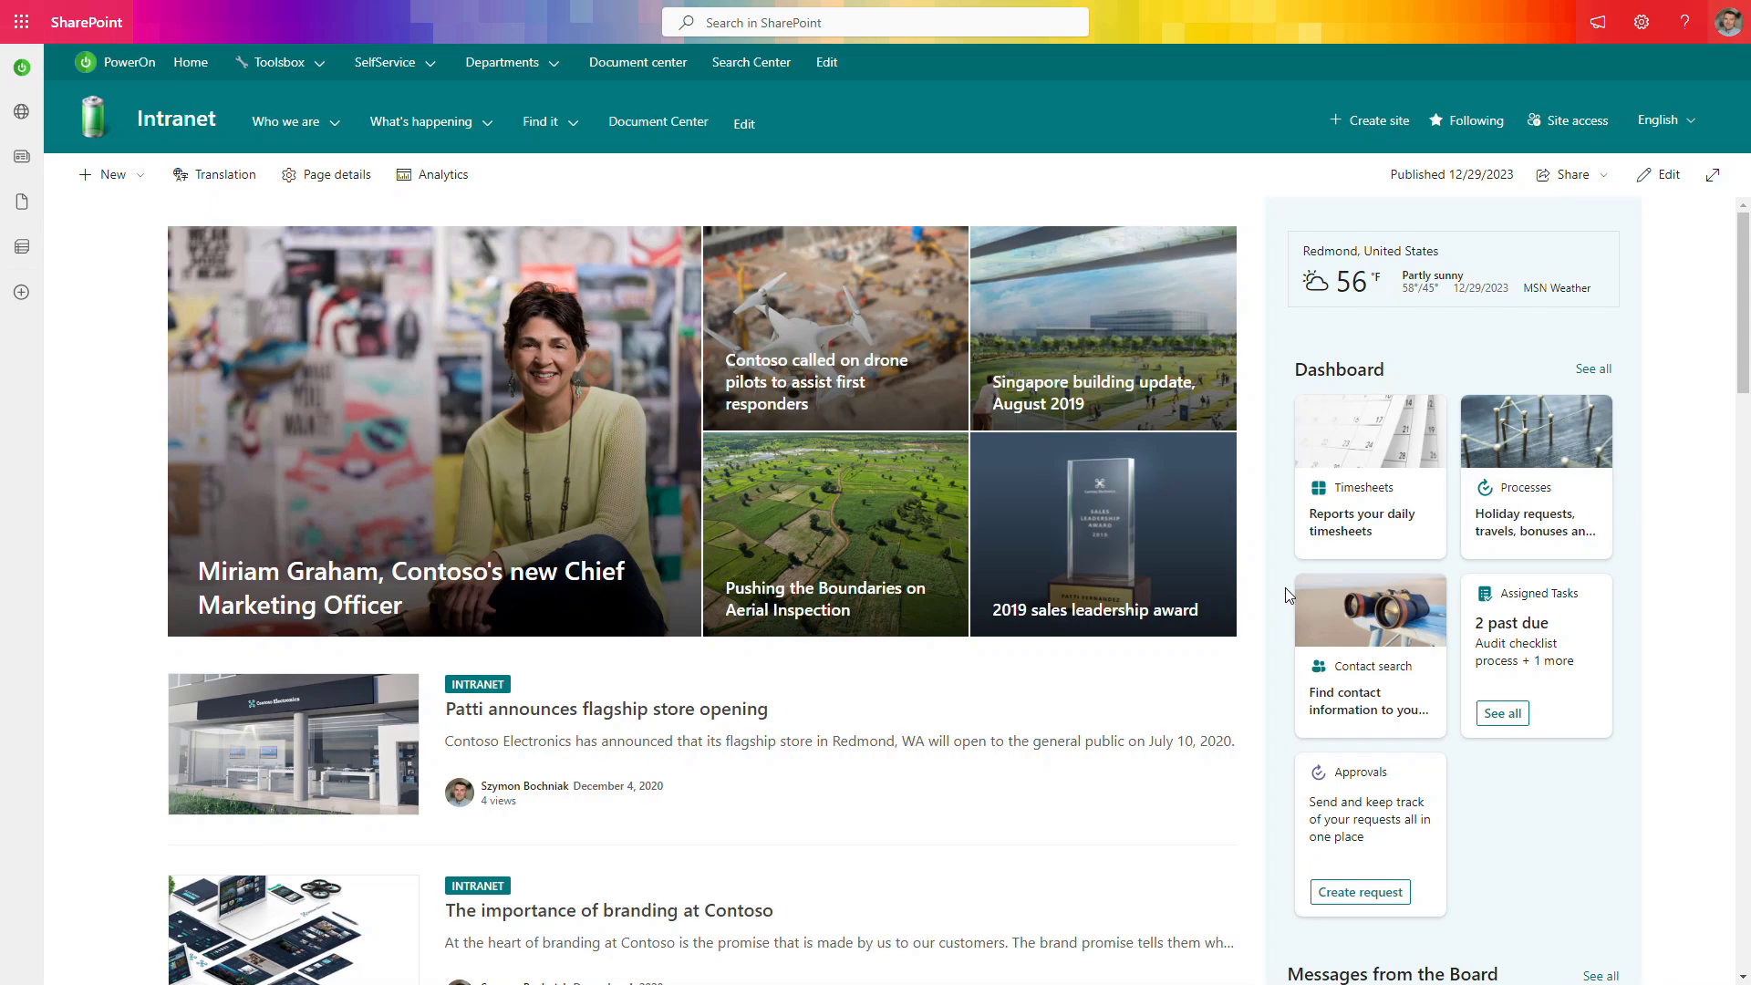
# - Edit the home page's Toolbox quick links web part and enable audience targeting for it
pyautogui.scroll(-10, 1285, 589)
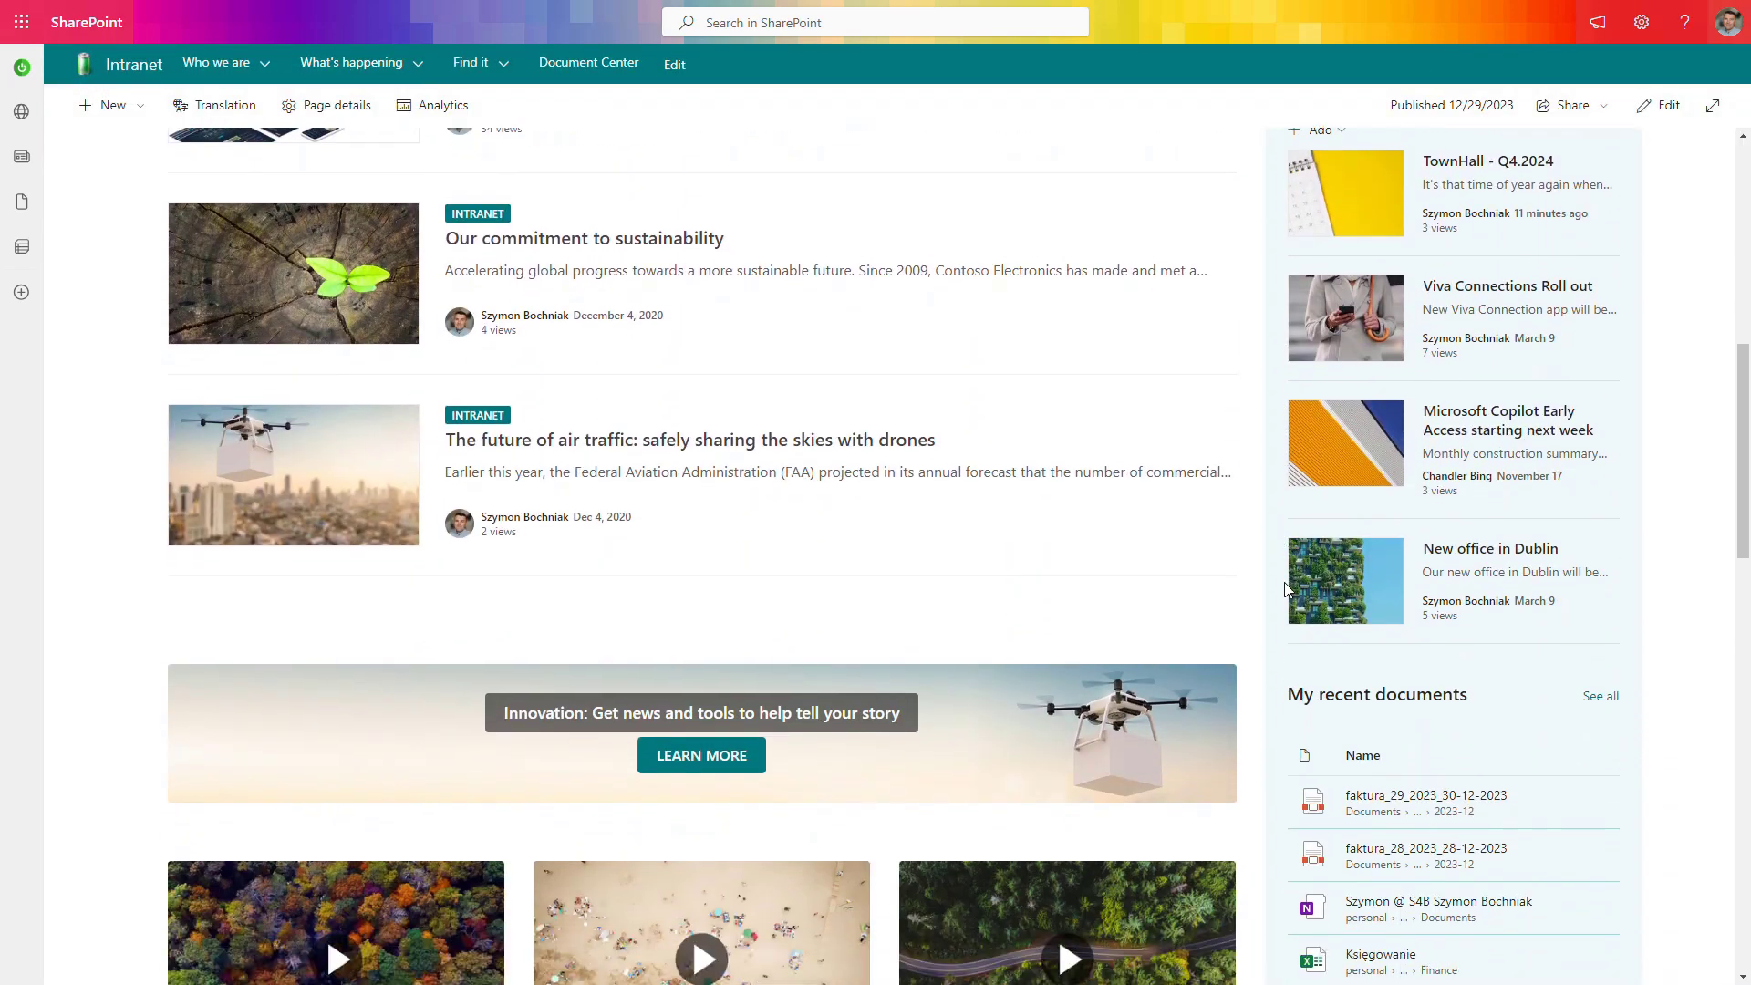
pyautogui.scroll(-8, 1284, 583)
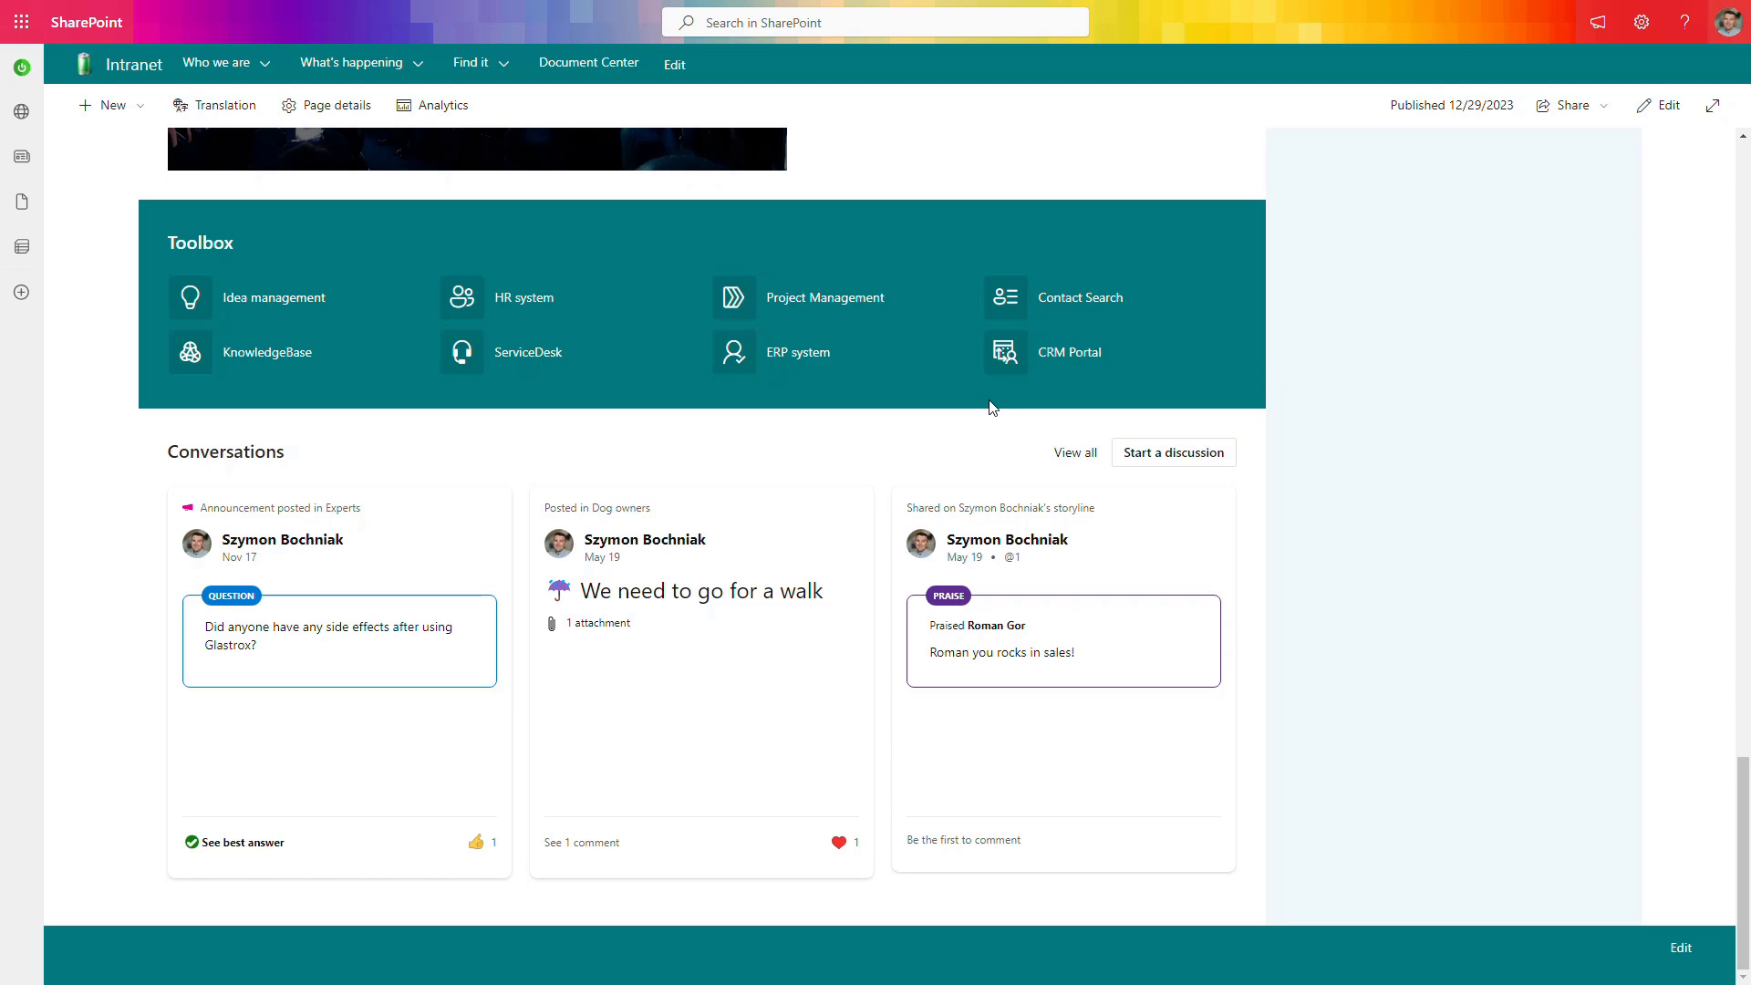
pyautogui.click(1657, 109)
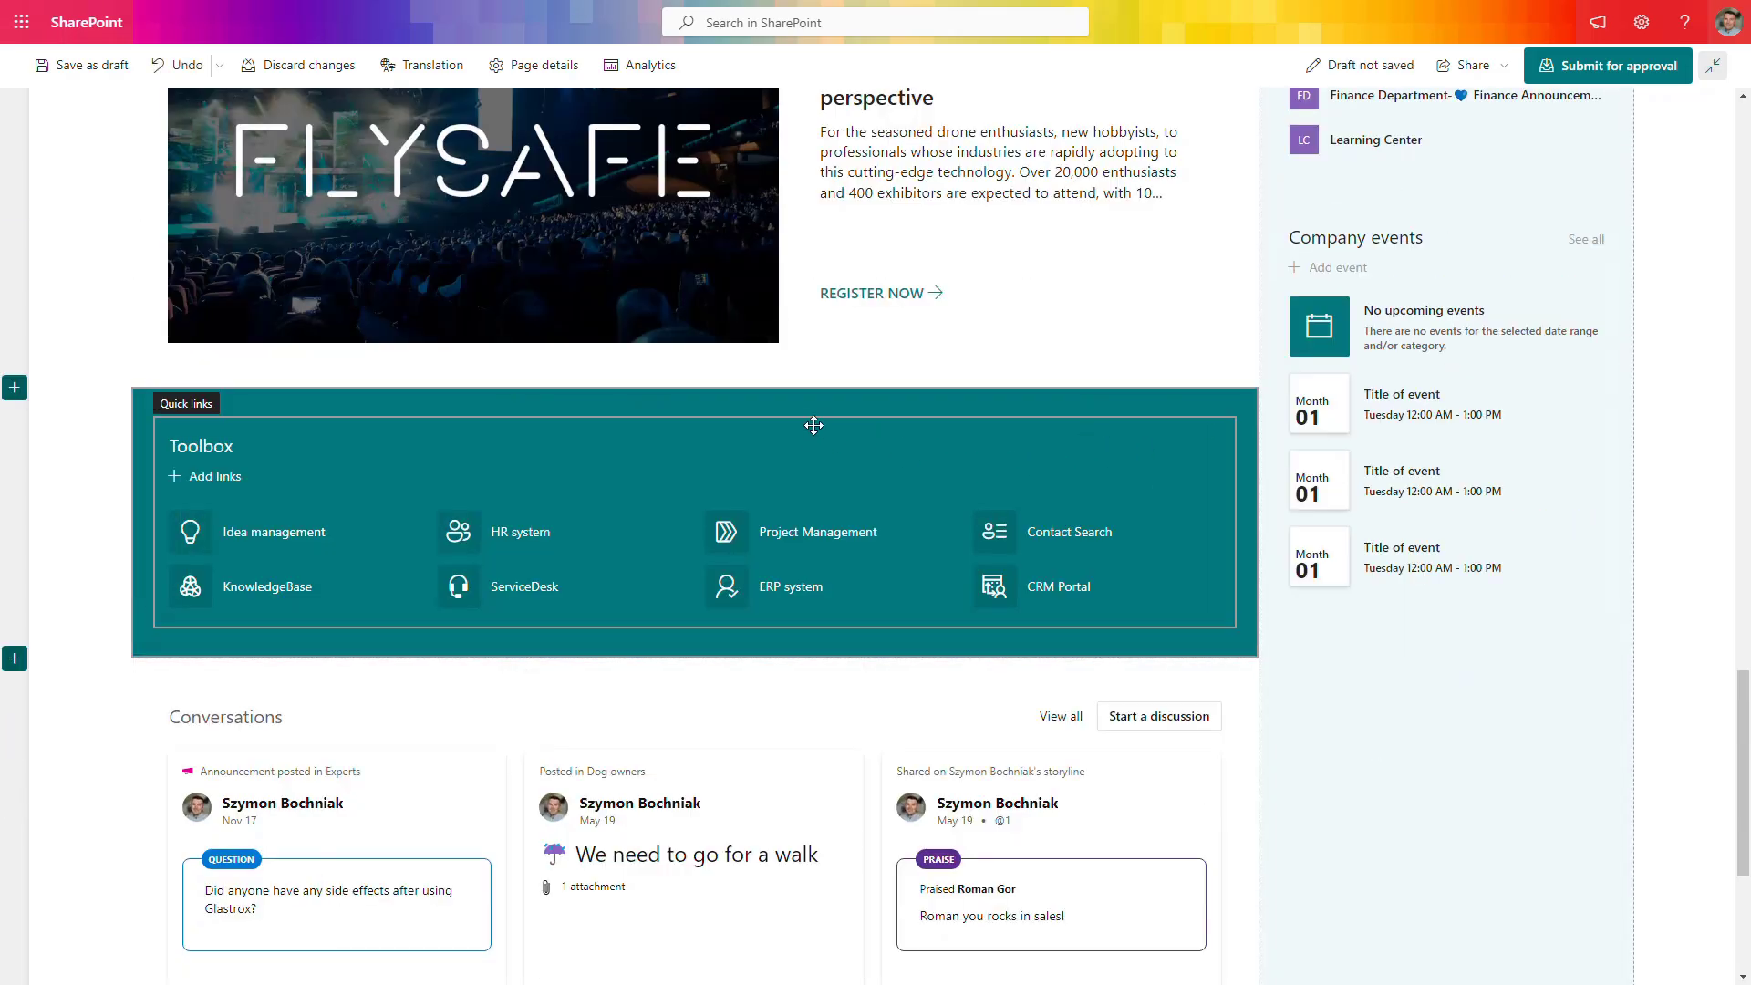
pyautogui.click(818, 418)
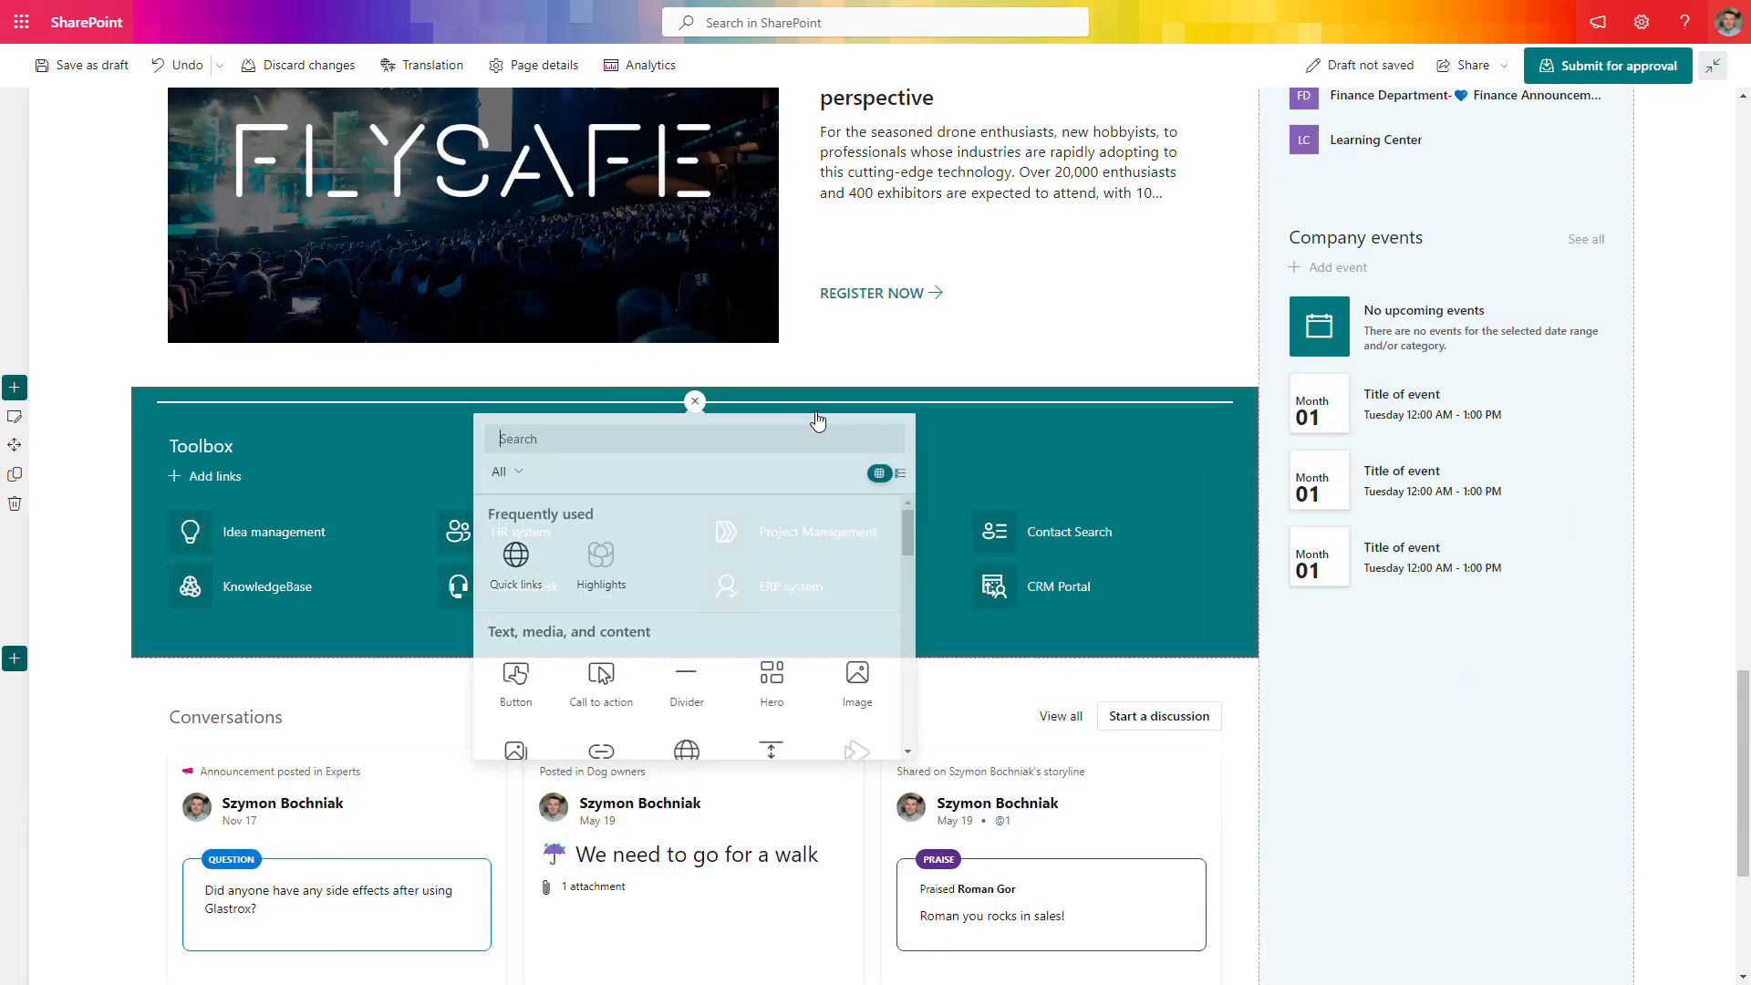
pyautogui.click(967, 432)
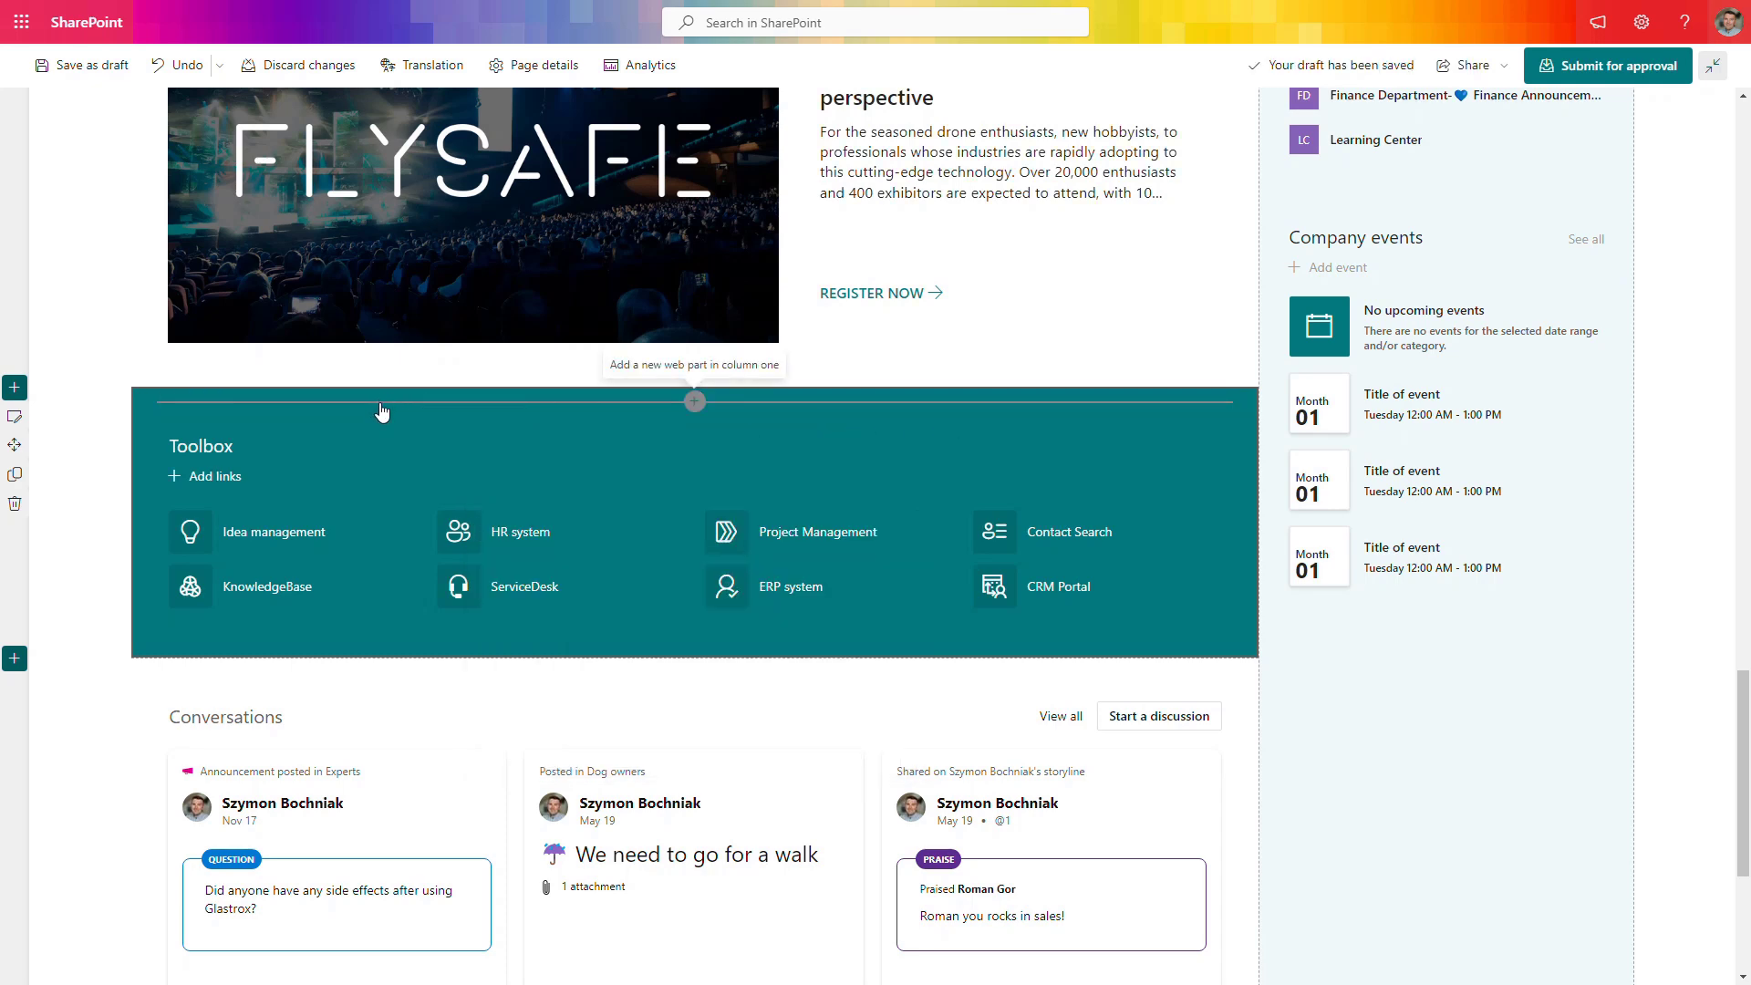
pyautogui.click(379, 415)
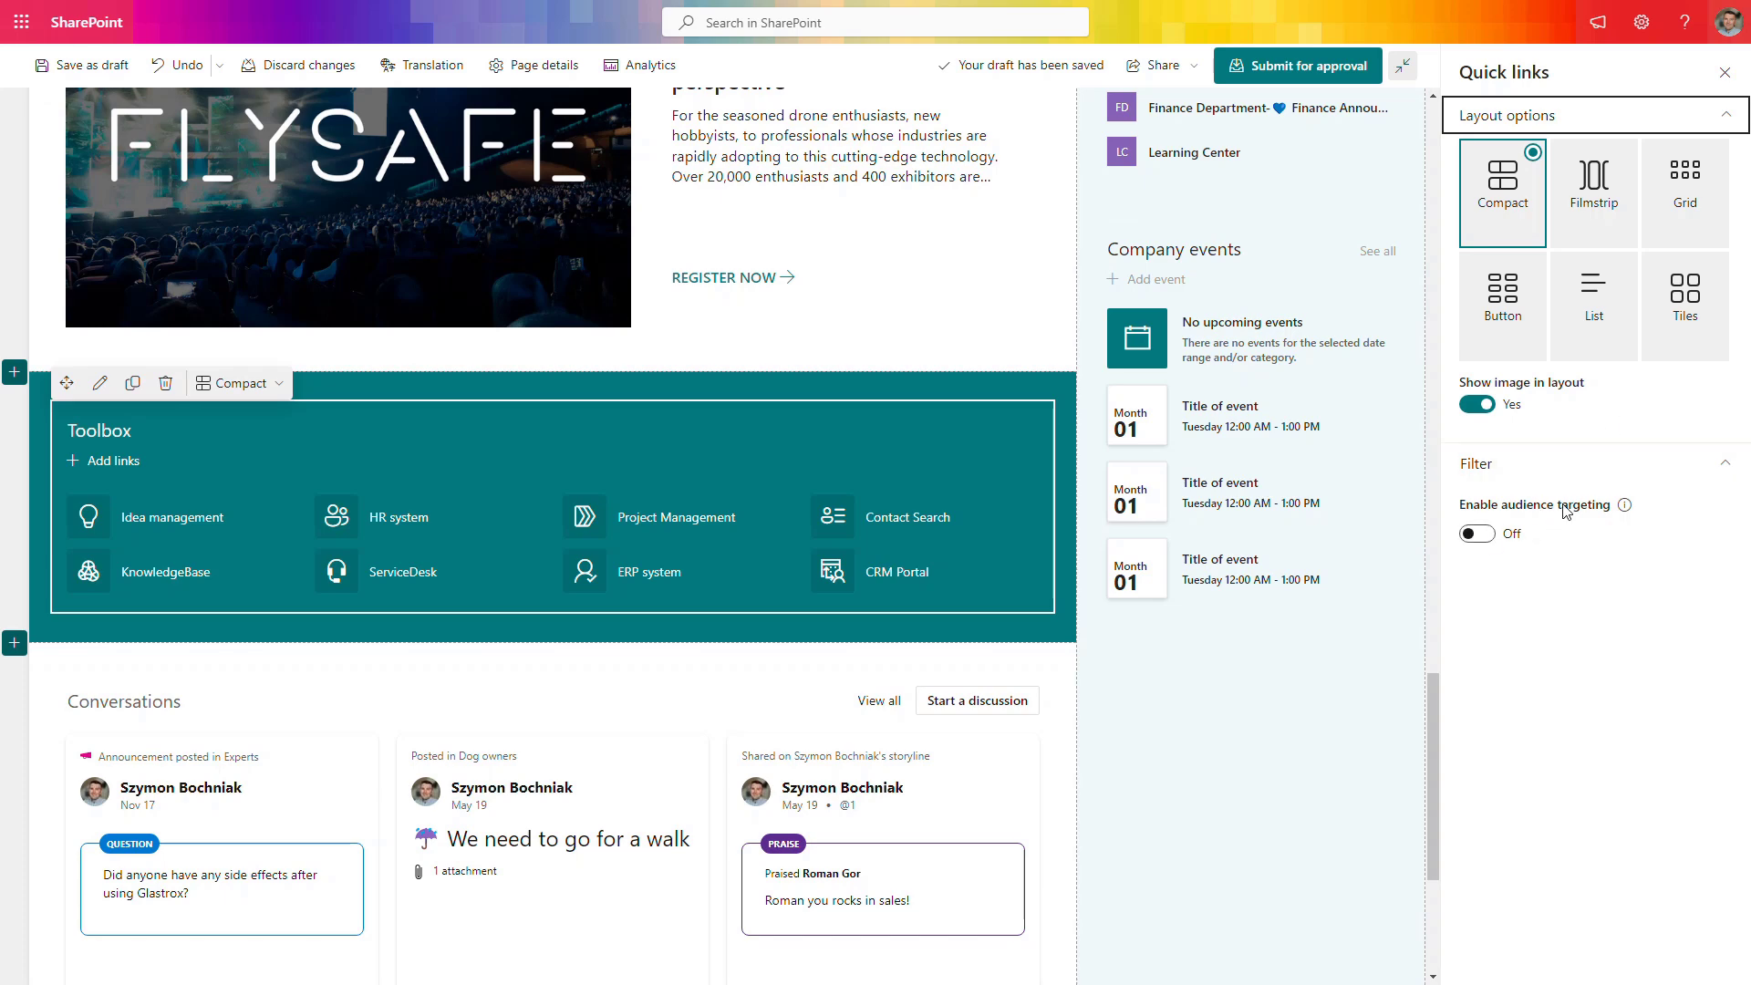
pyautogui.click(1490, 538)
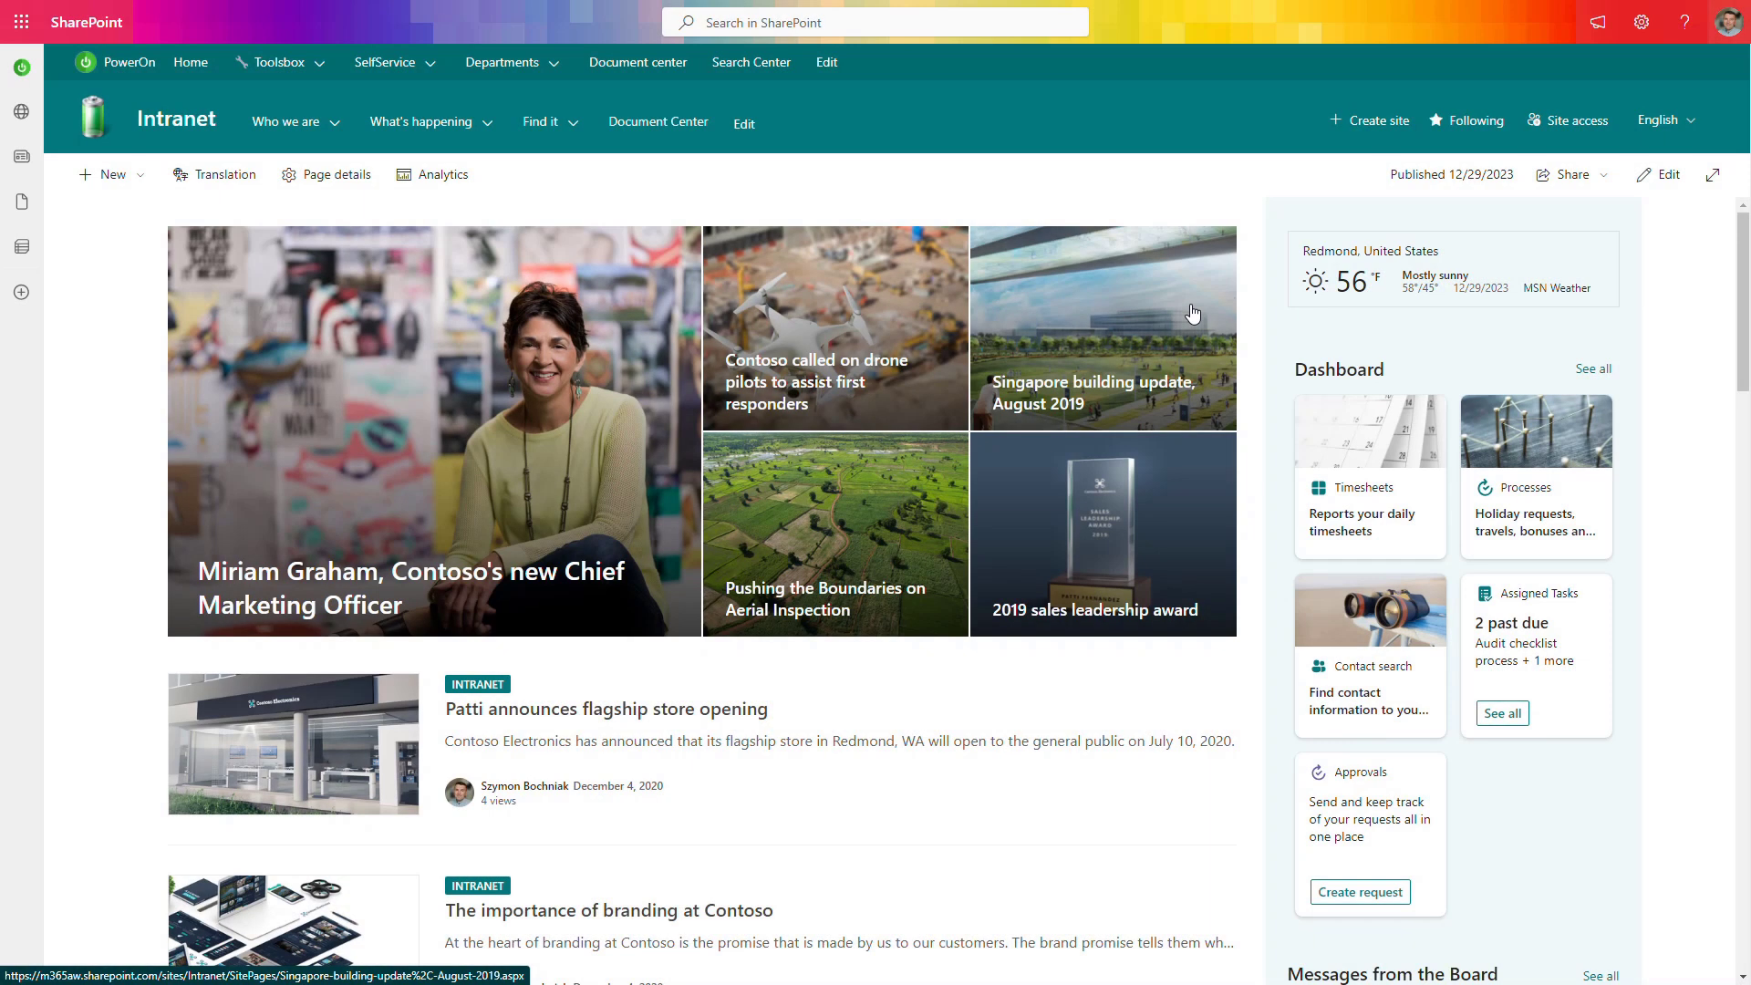
# - Search SharePoint for "what" and narrow the results to sites
pyautogui.click(940, 27)
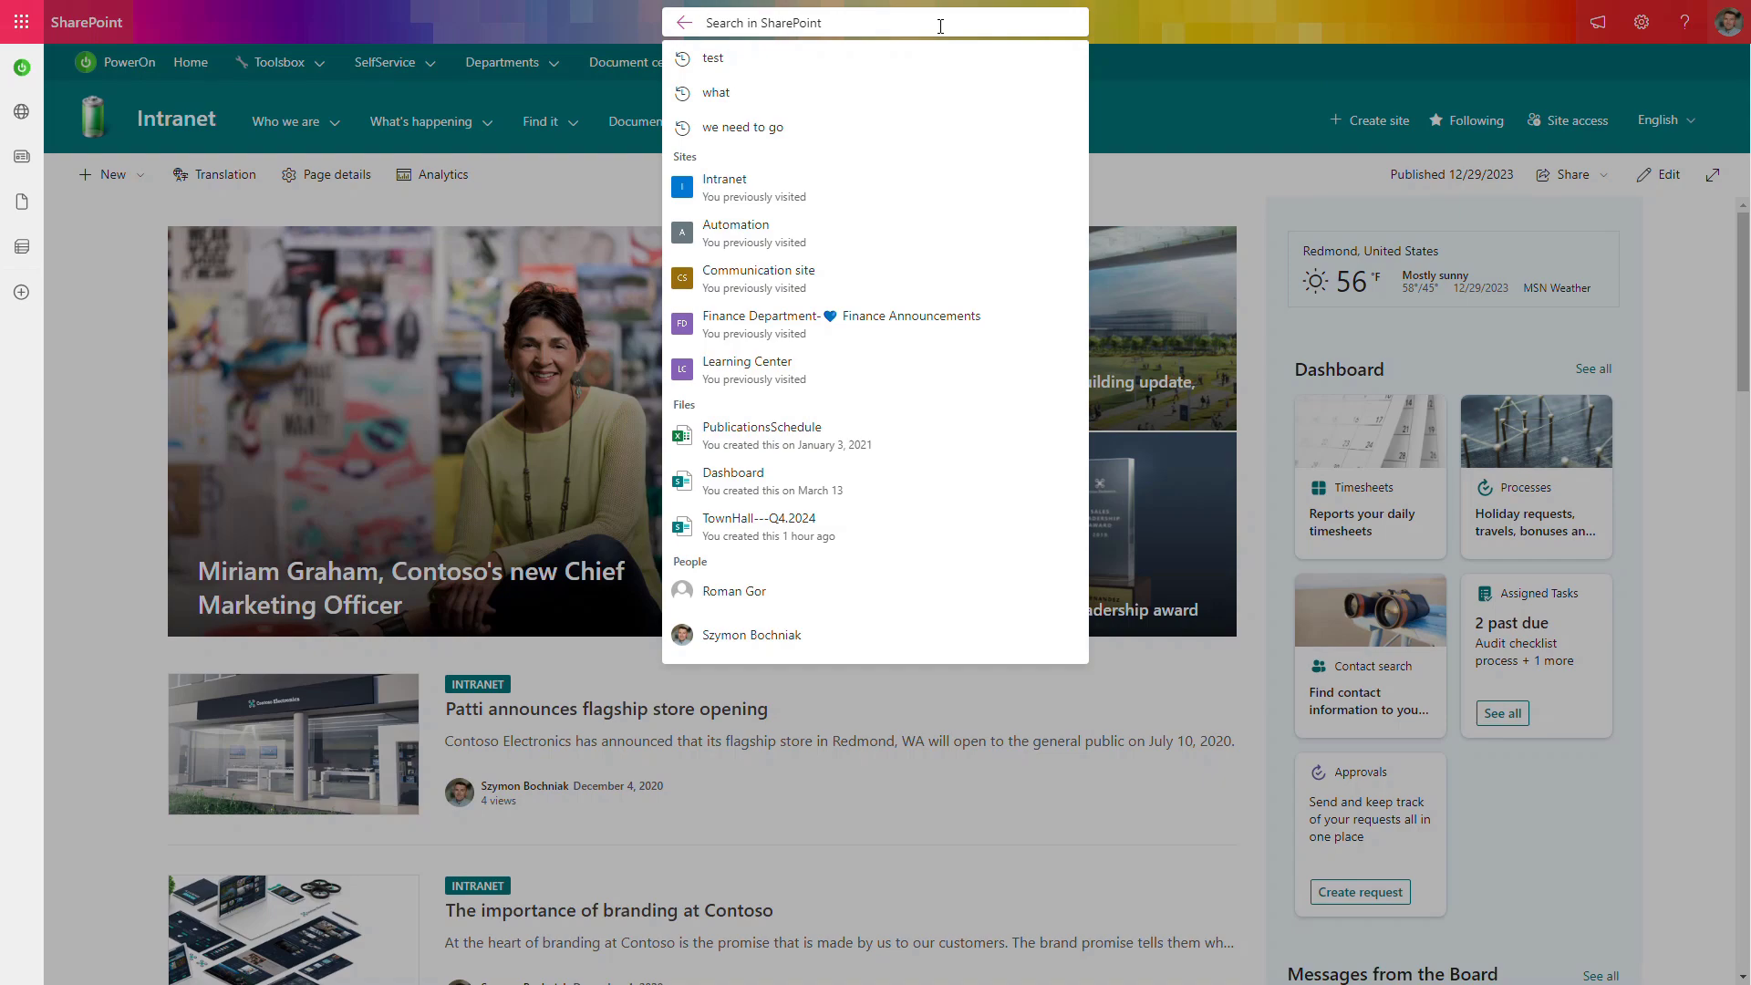
pyautogui.write('what')
pyautogui.press('Return')
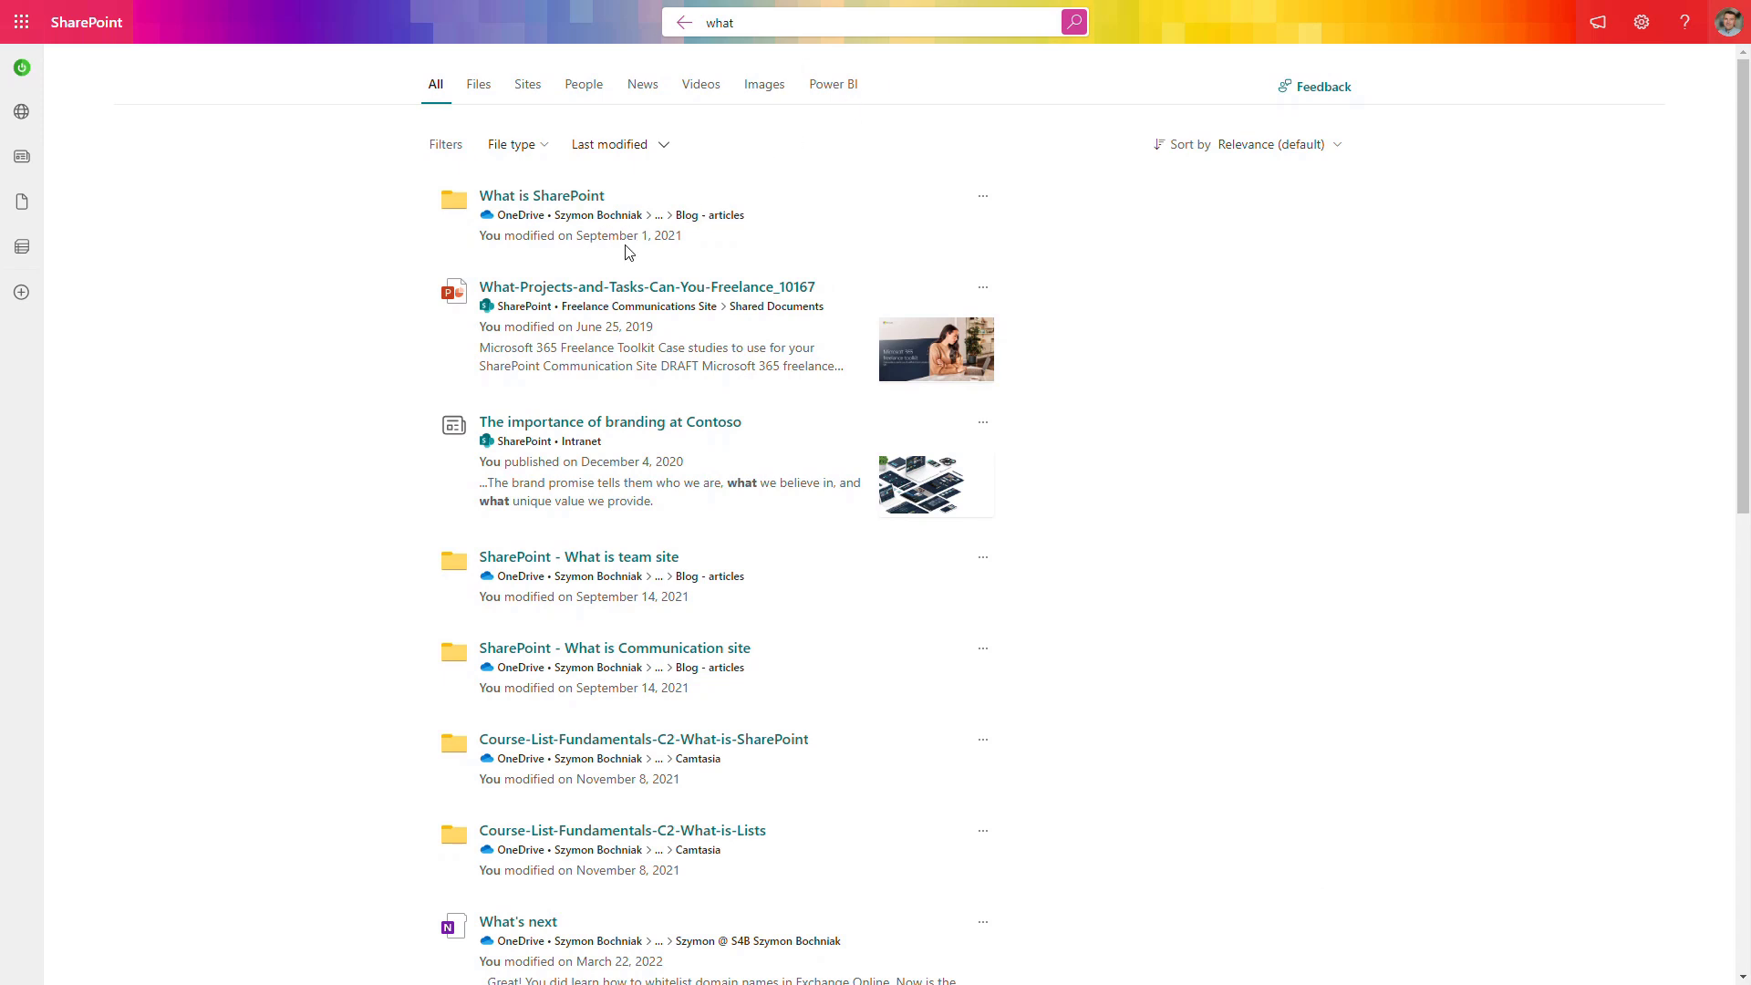
pyautogui.click(531, 88)
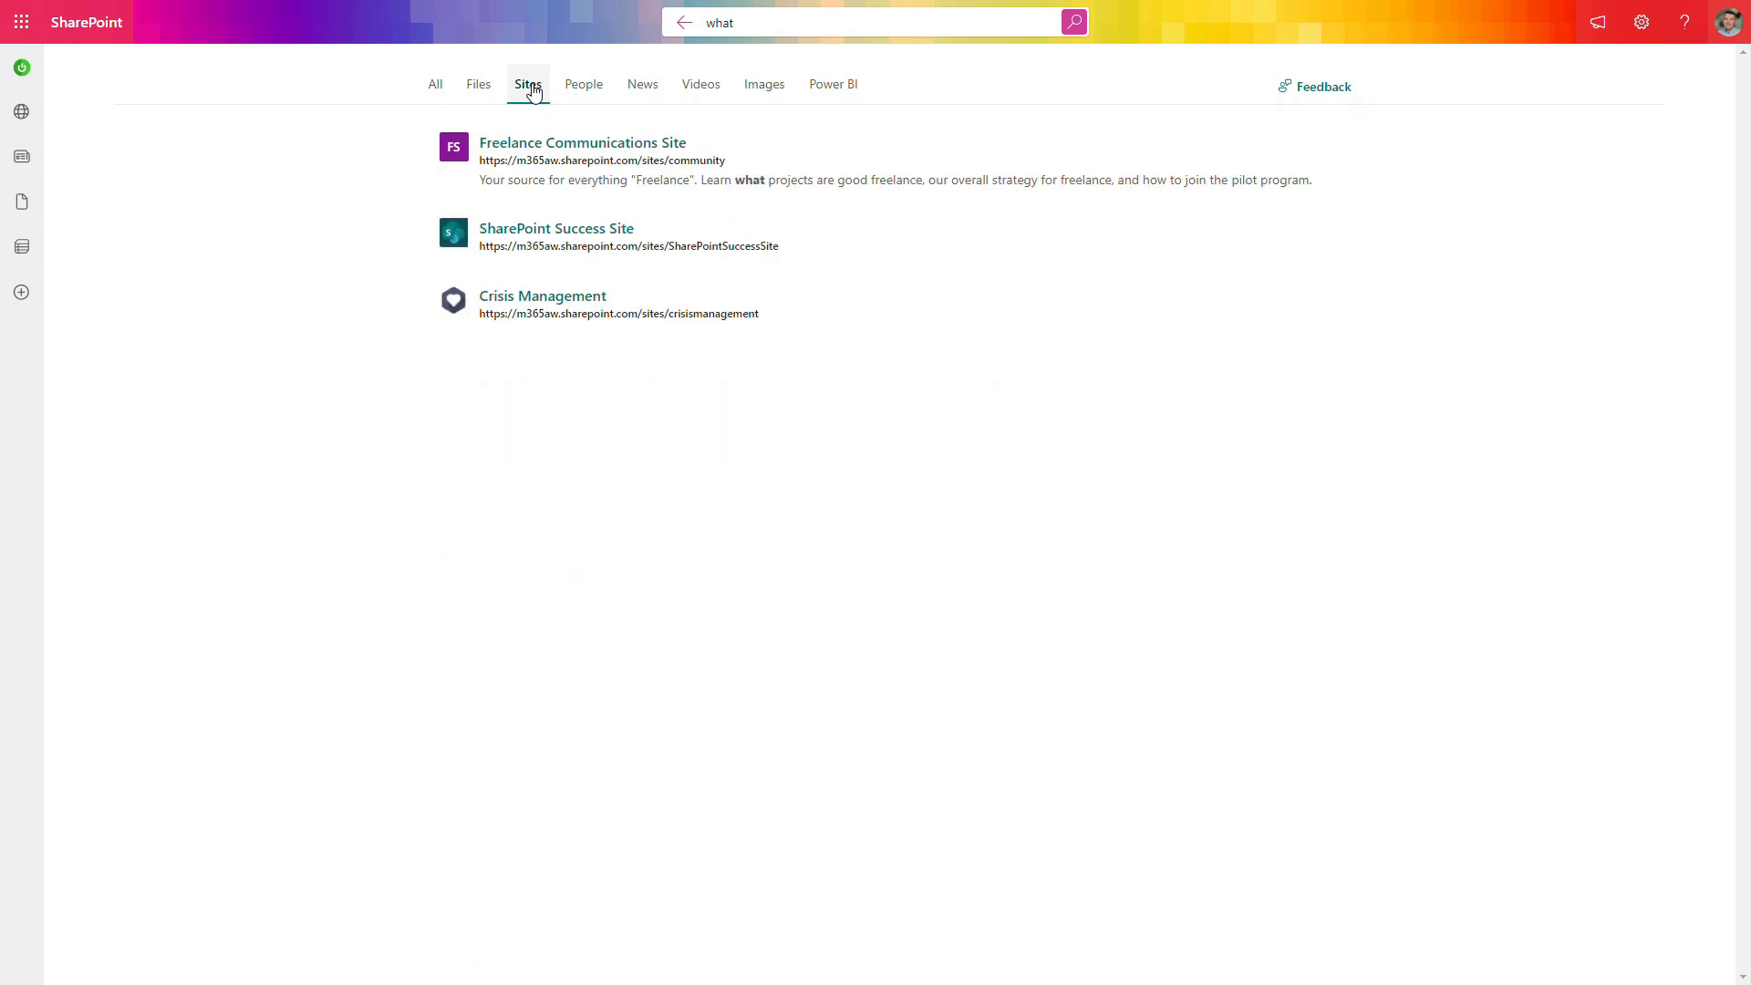
# - Search for a colleague by name among the people results and review the contact card's contact, LinkedIn and content details
pyautogui.click(586, 95)
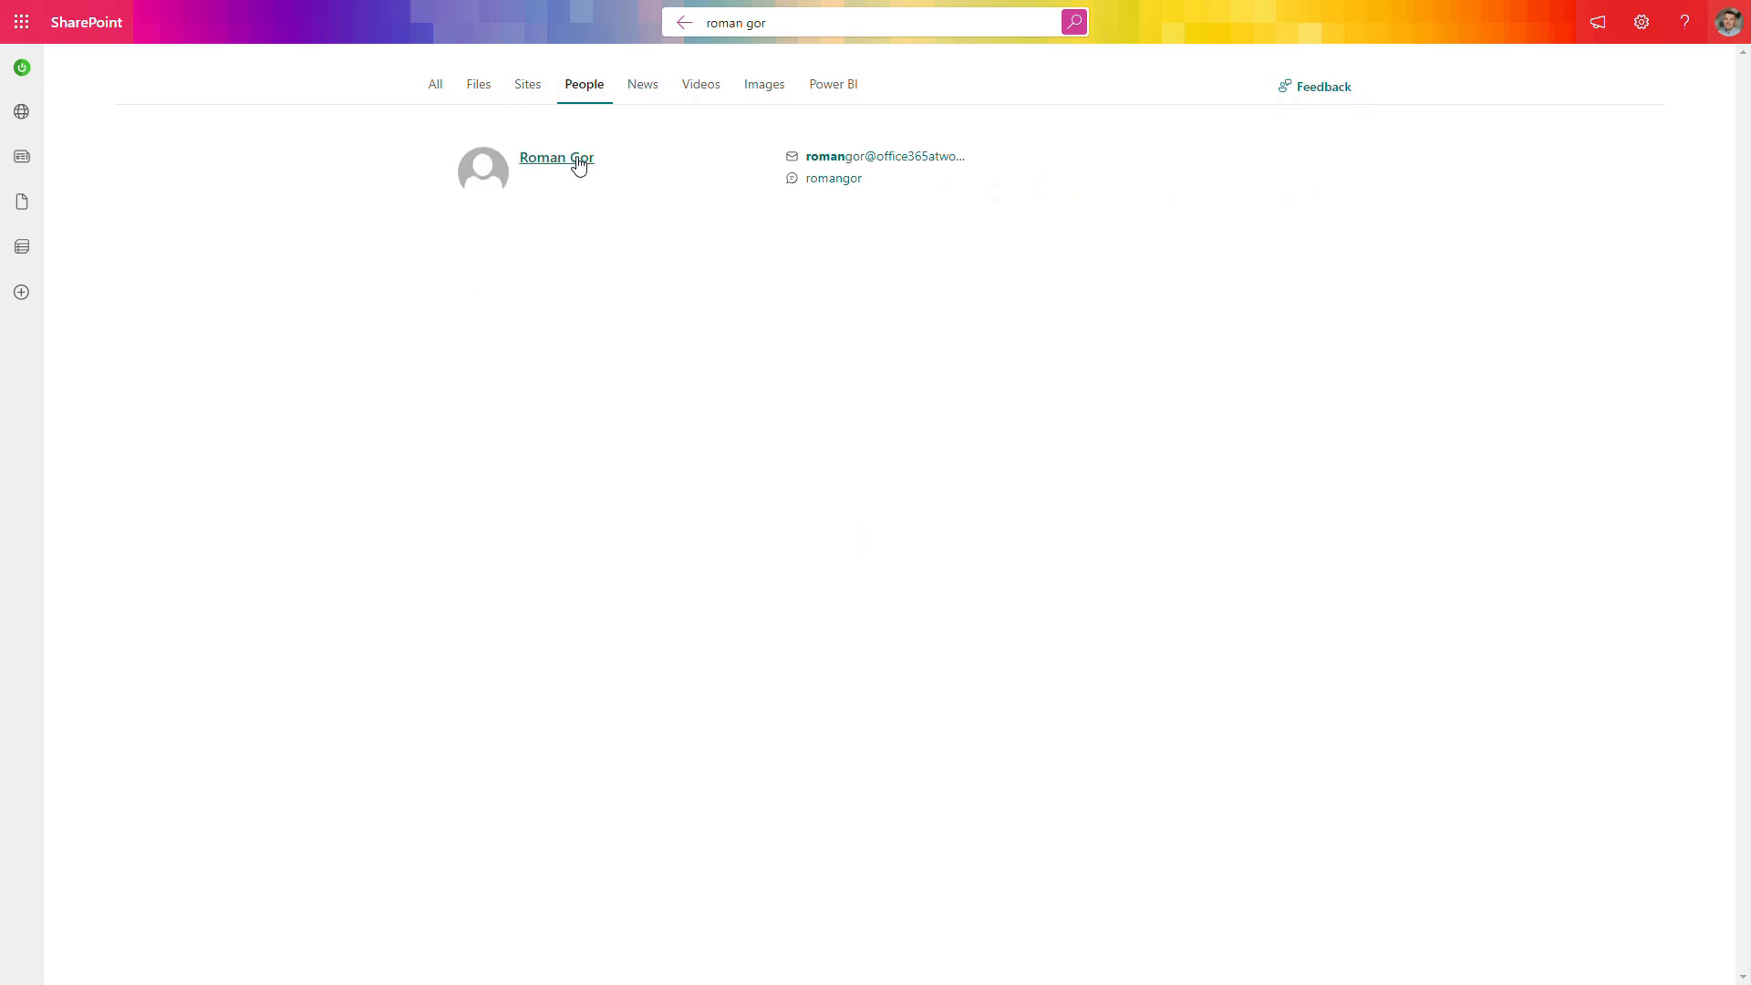
pyautogui.moveTo(574, 163)
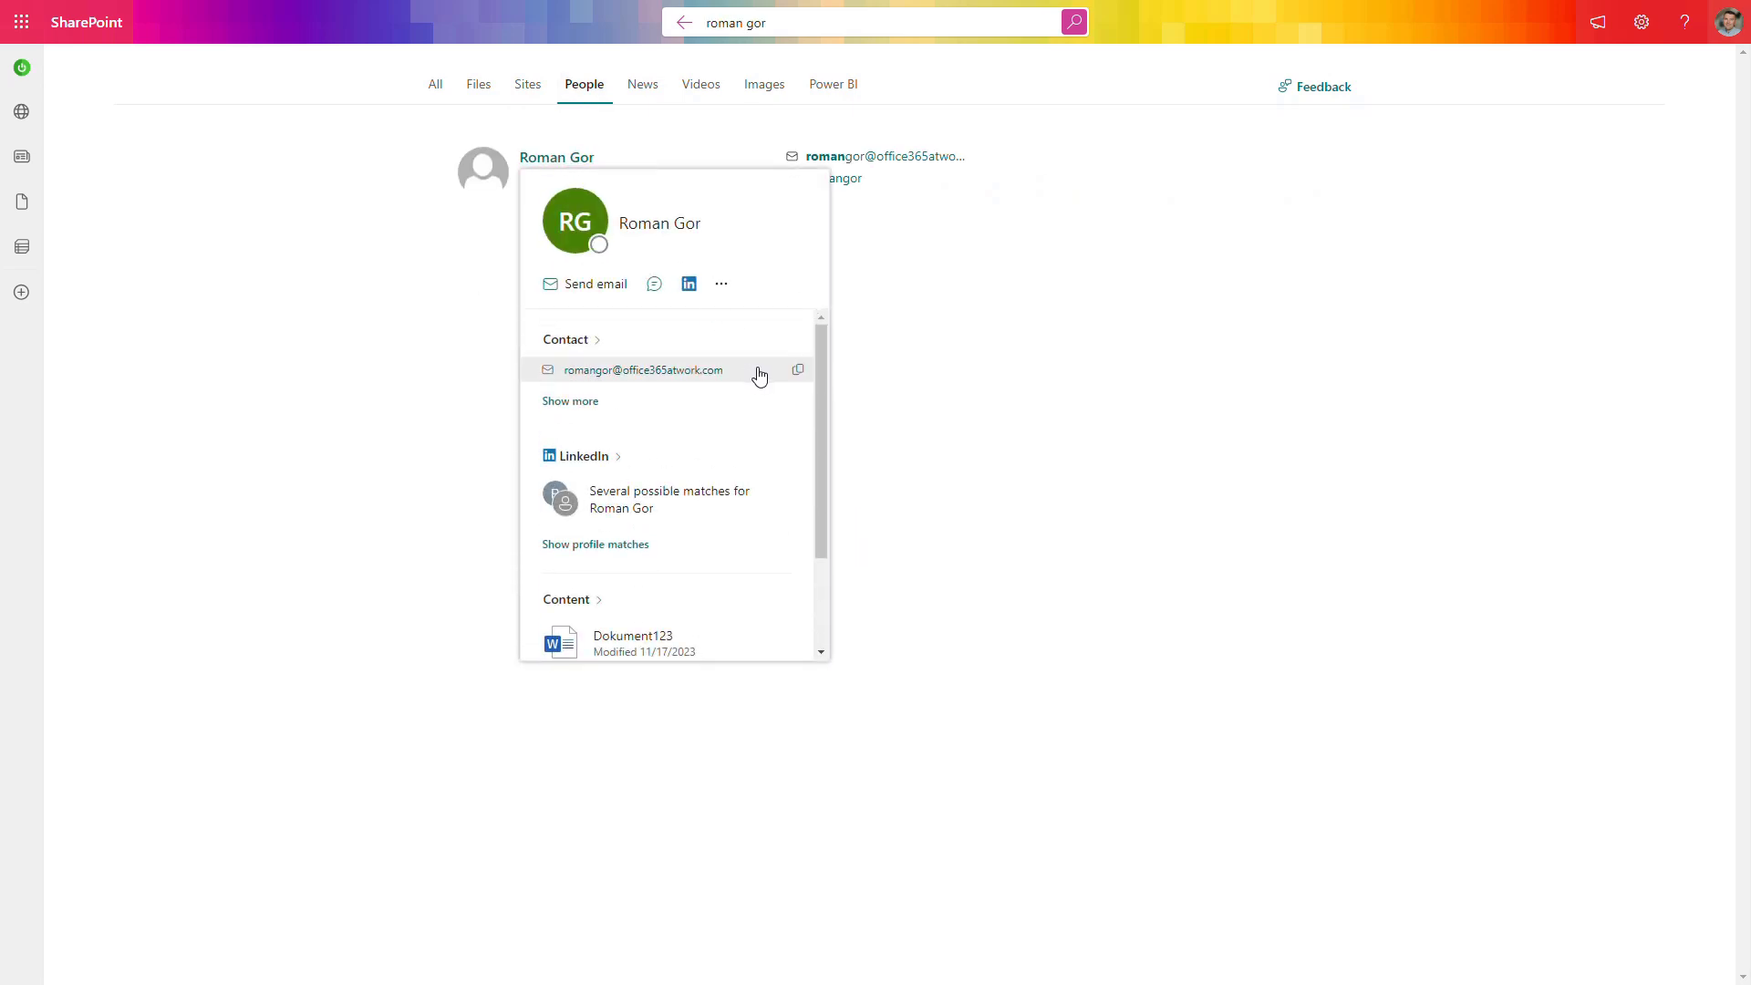
pyautogui.scroll(-3, 761, 376)
pyautogui.scroll(3, 763, 376)
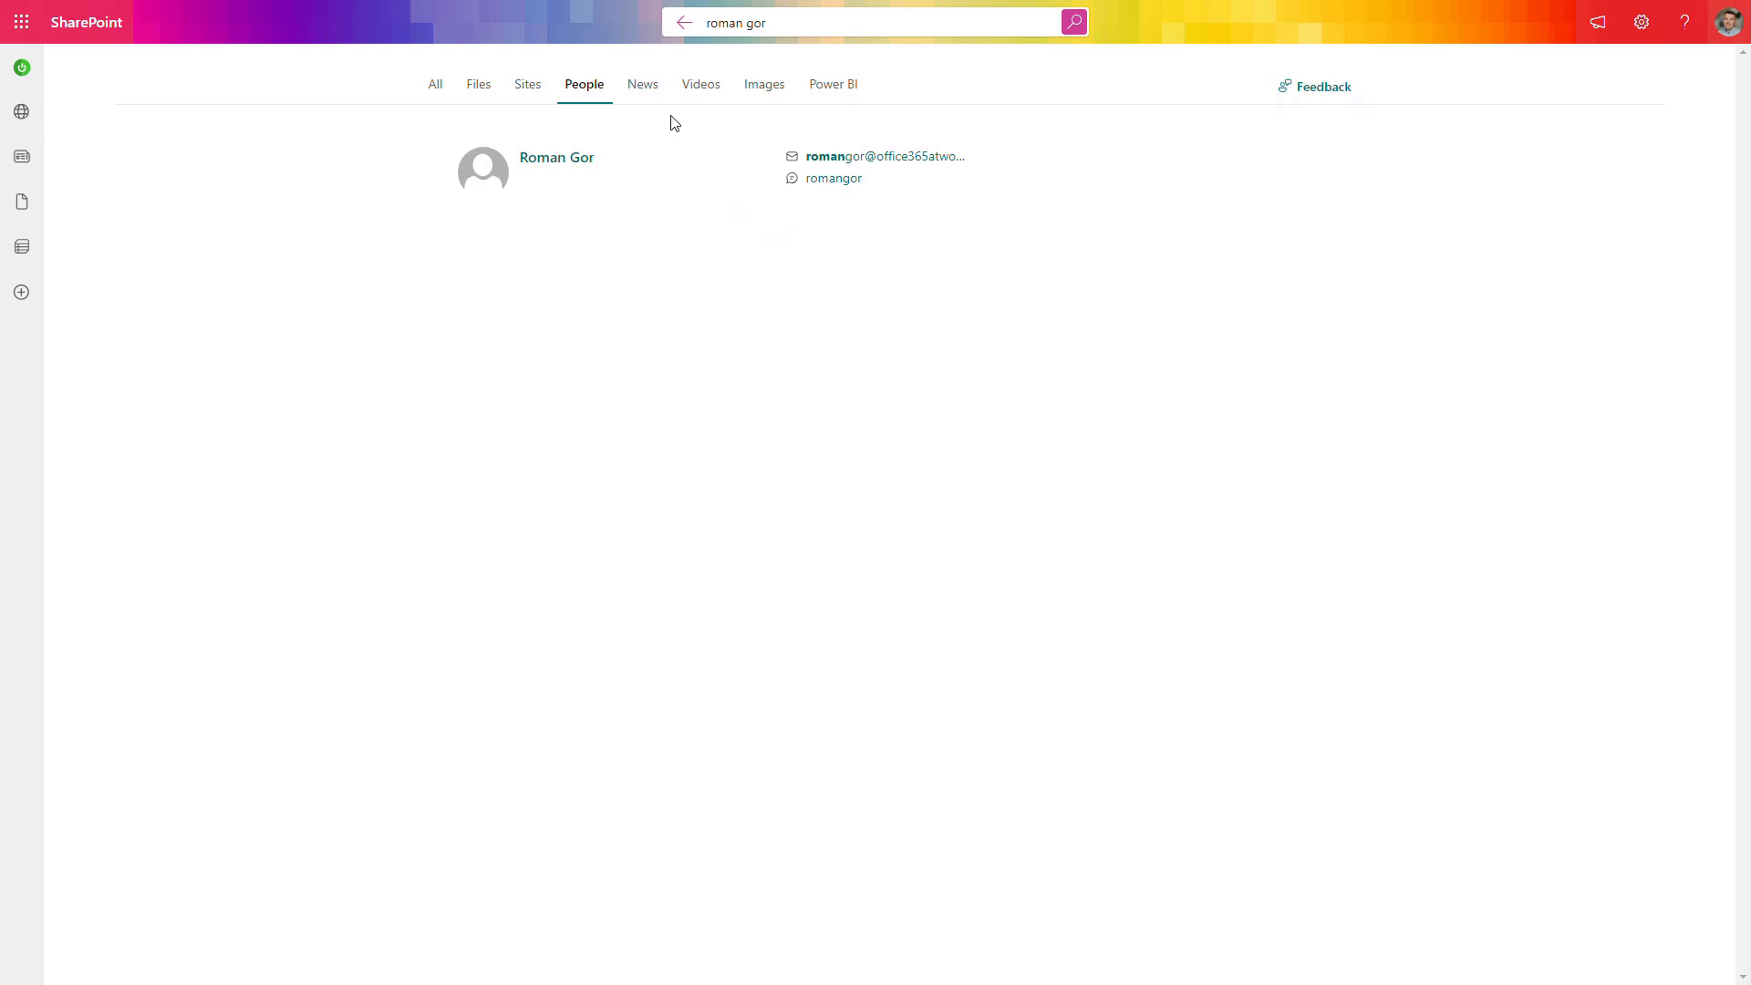
# - Browse the news, video and image results for the search term "what"
pyautogui.click(650, 89)
pyautogui.click(702, 92)
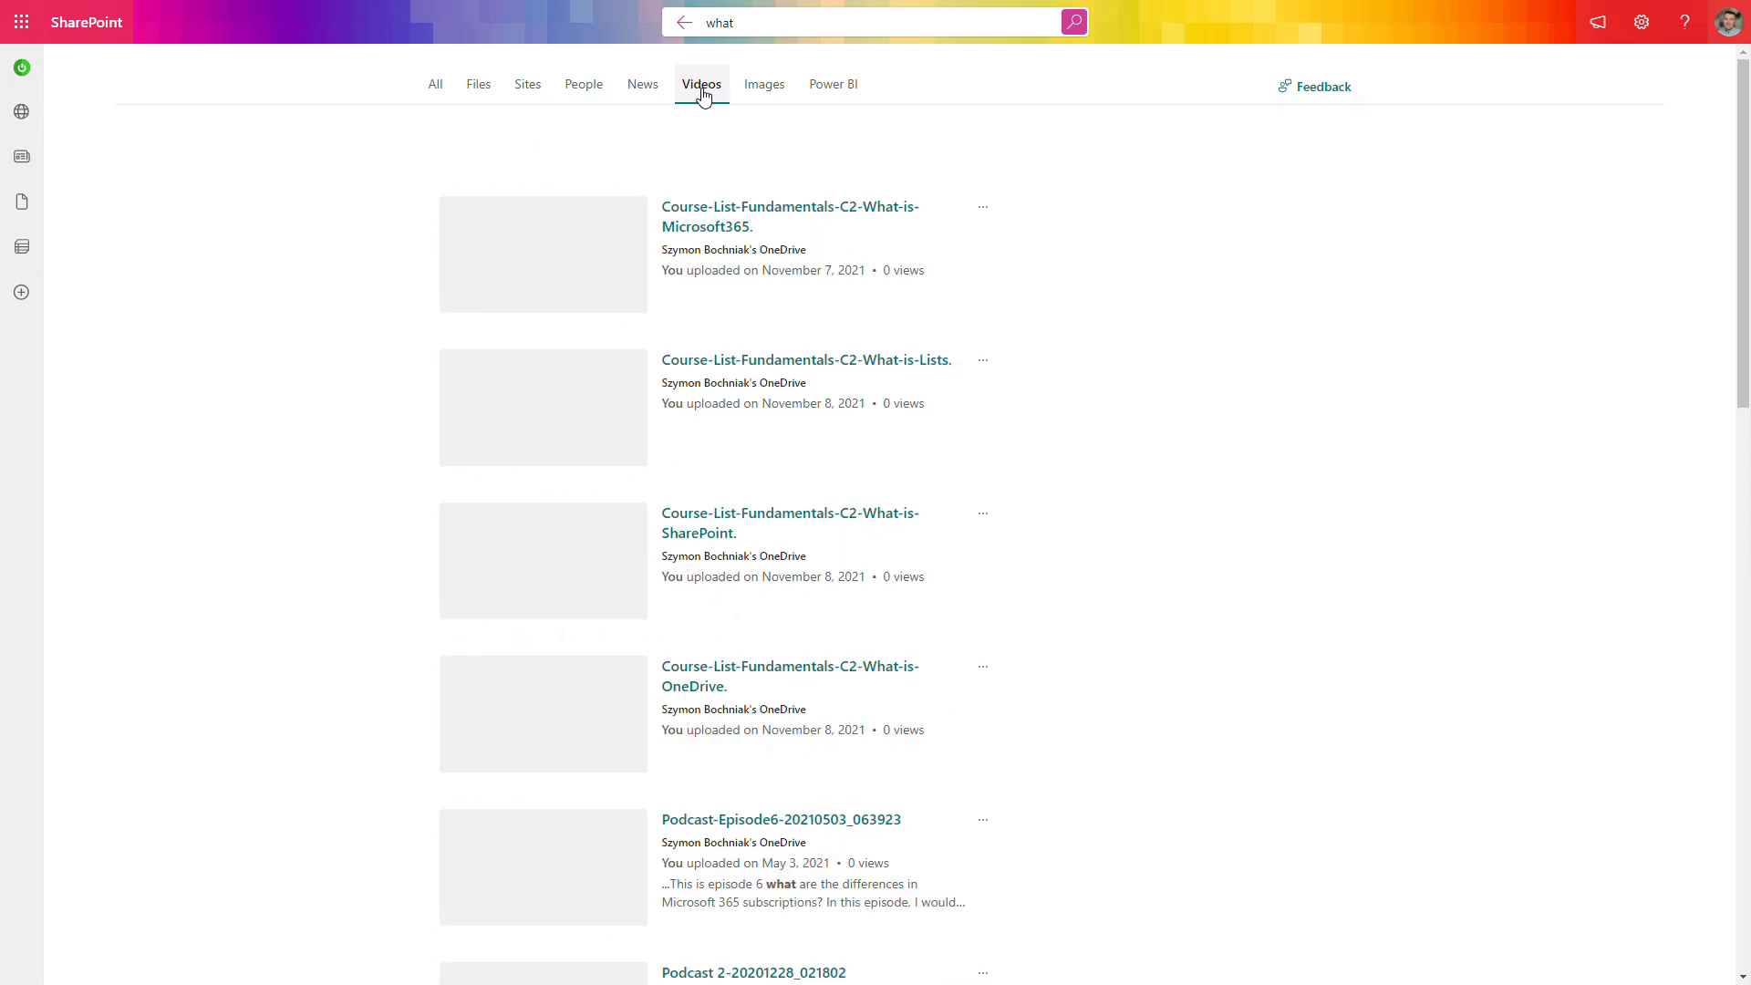
pyautogui.click(780, 102)
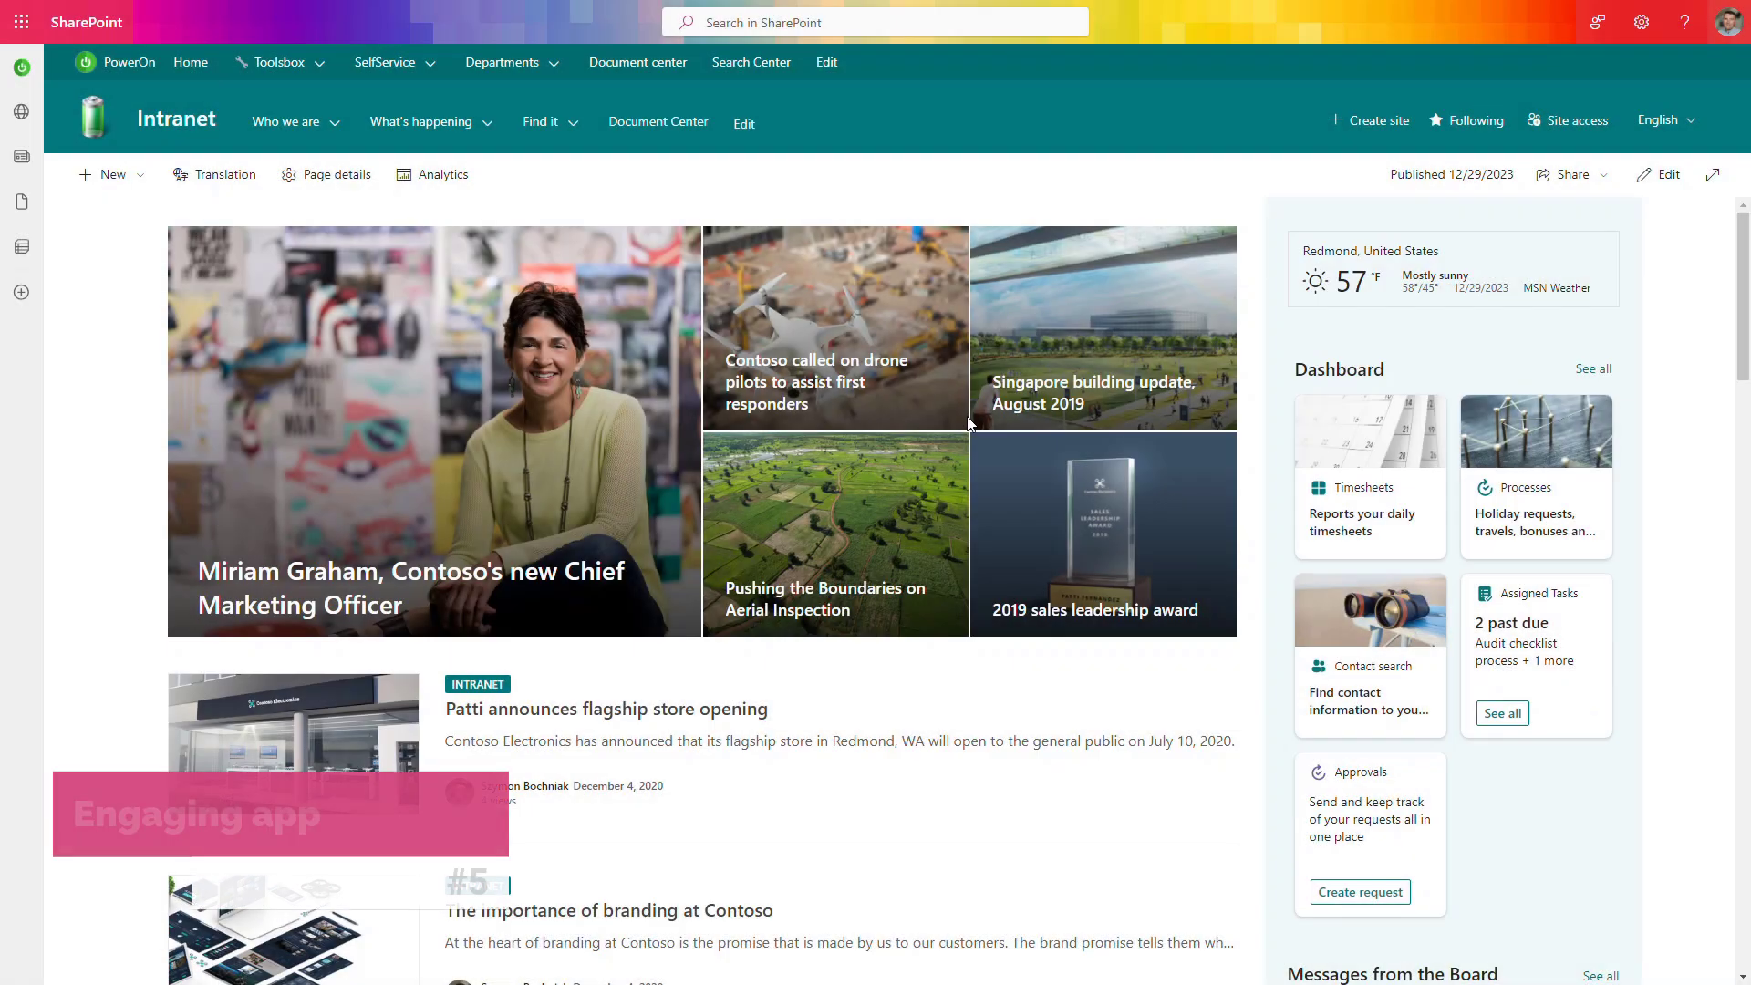
# - Find the Conversations section on the Intranet home page and open its full list of conversations in Viva Engage
pyautogui.scroll(-3, 969, 421)
pyautogui.scroll(-6, 969, 419)
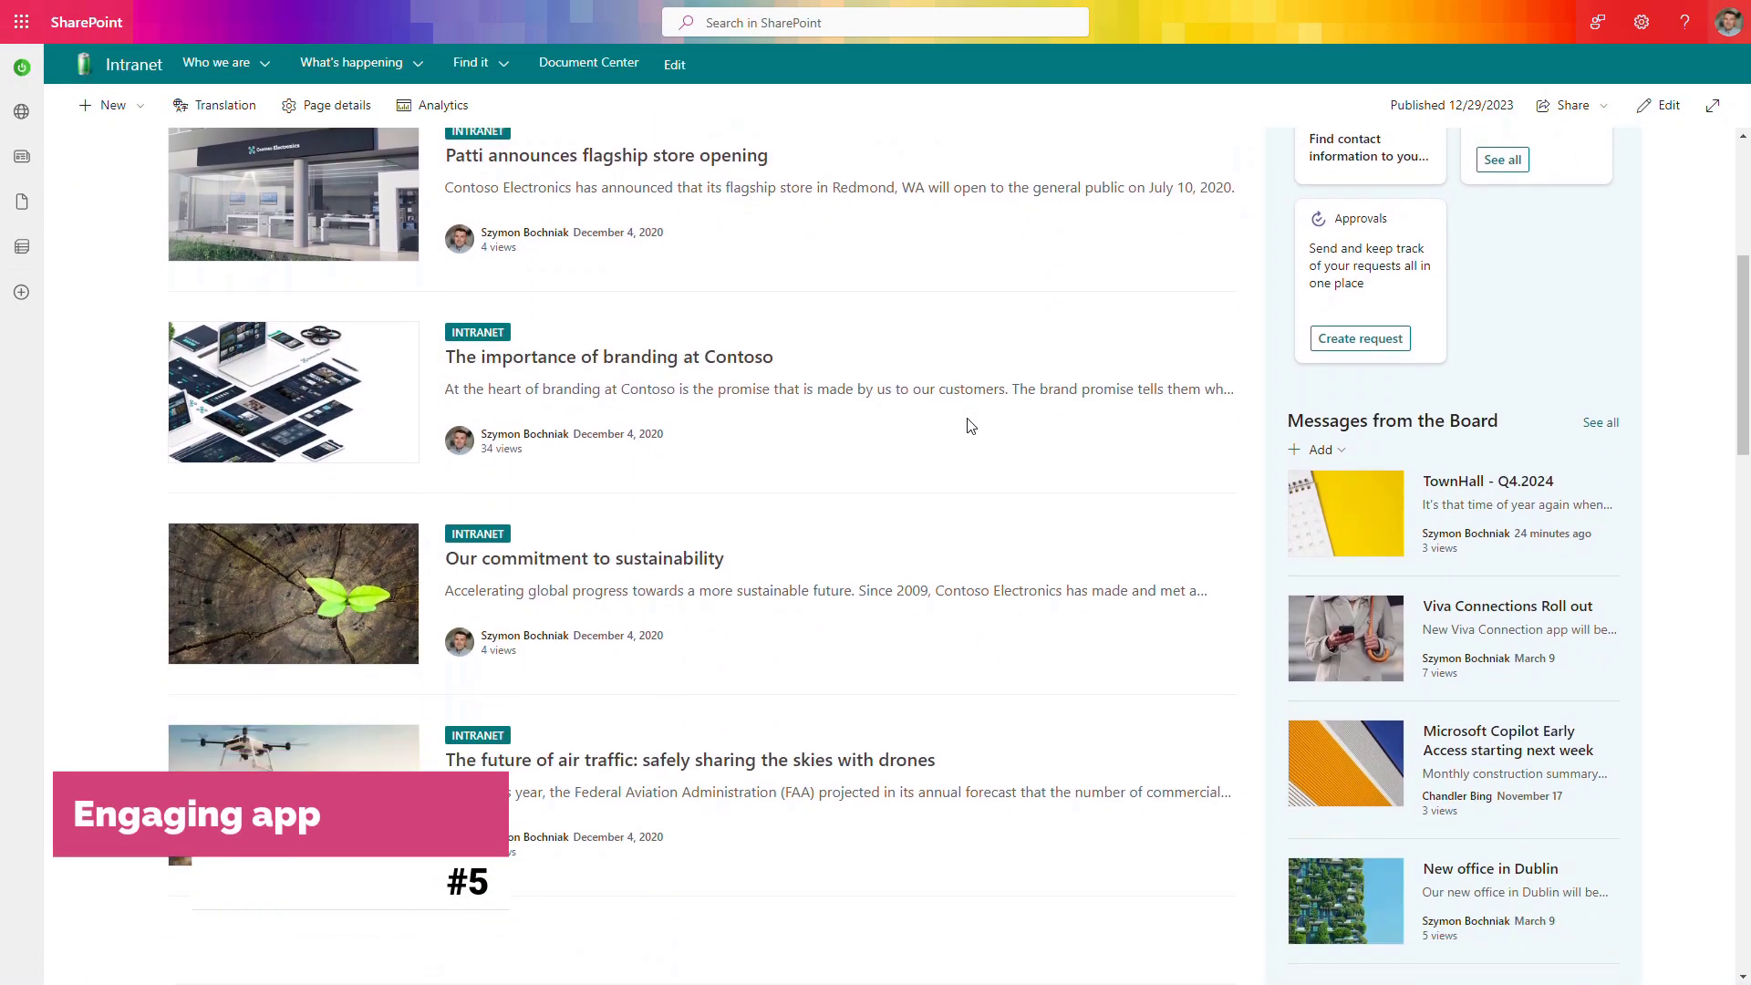
pyautogui.scroll(-7, 969, 426)
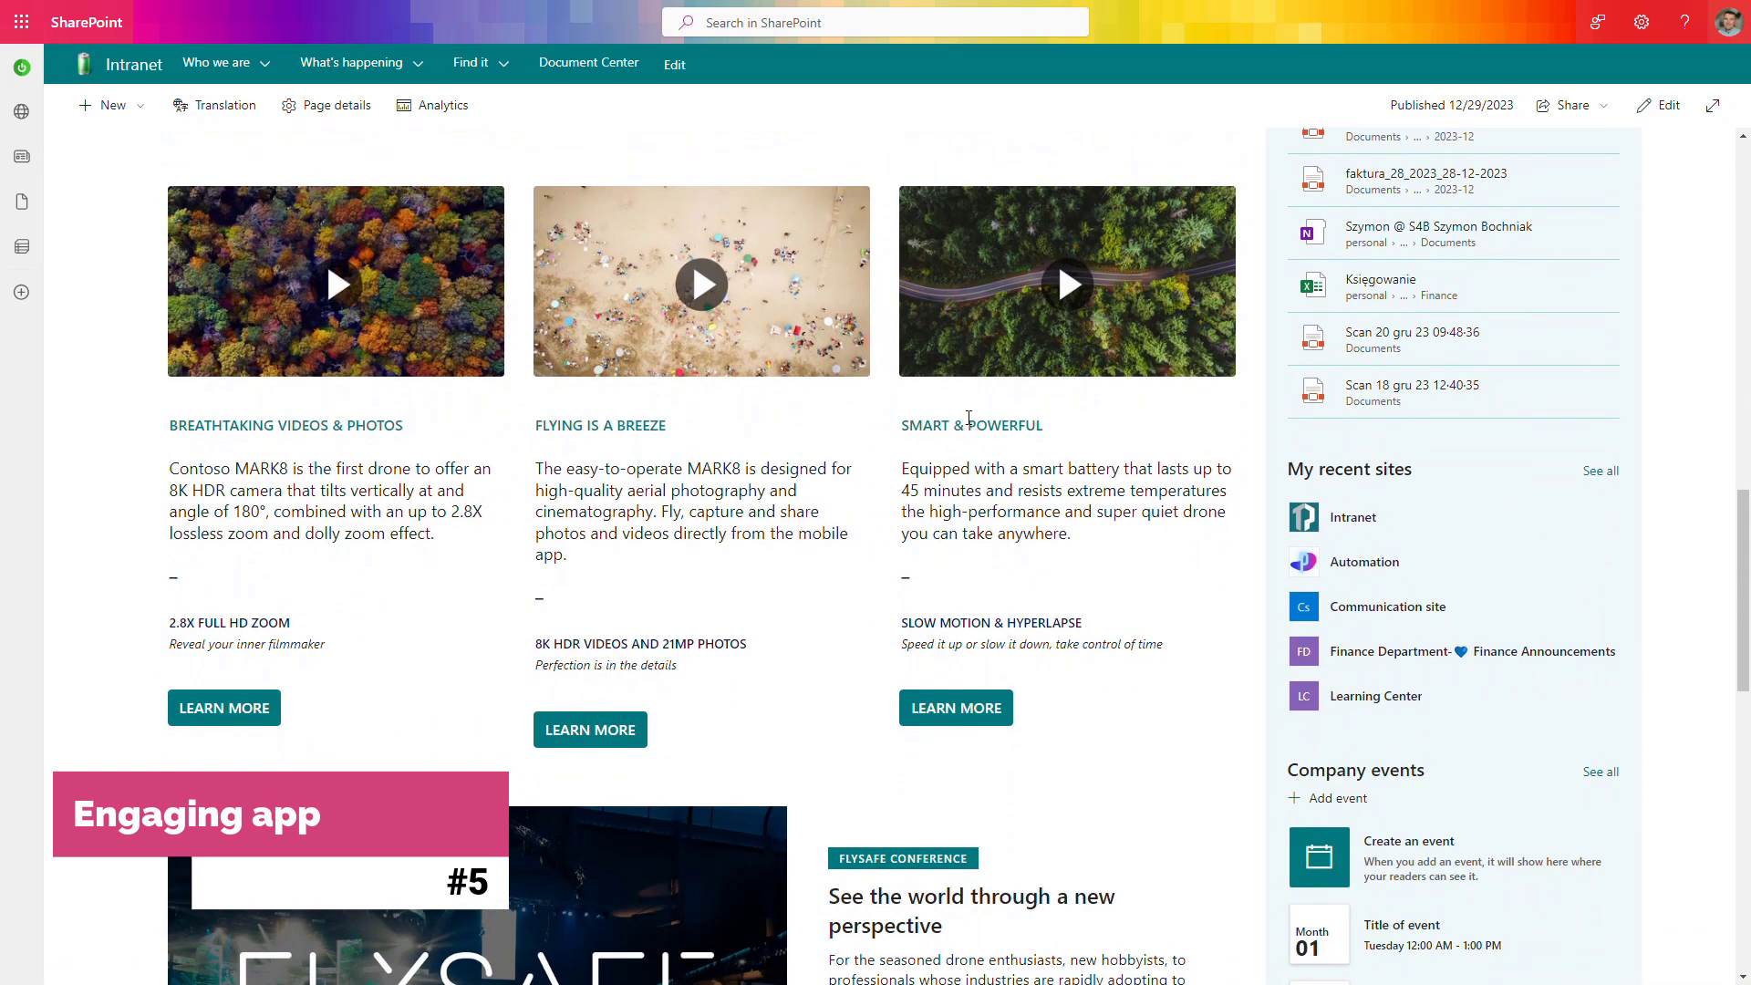
pyautogui.scroll(-1, 969, 425)
pyautogui.scroll(-11, 969, 420)
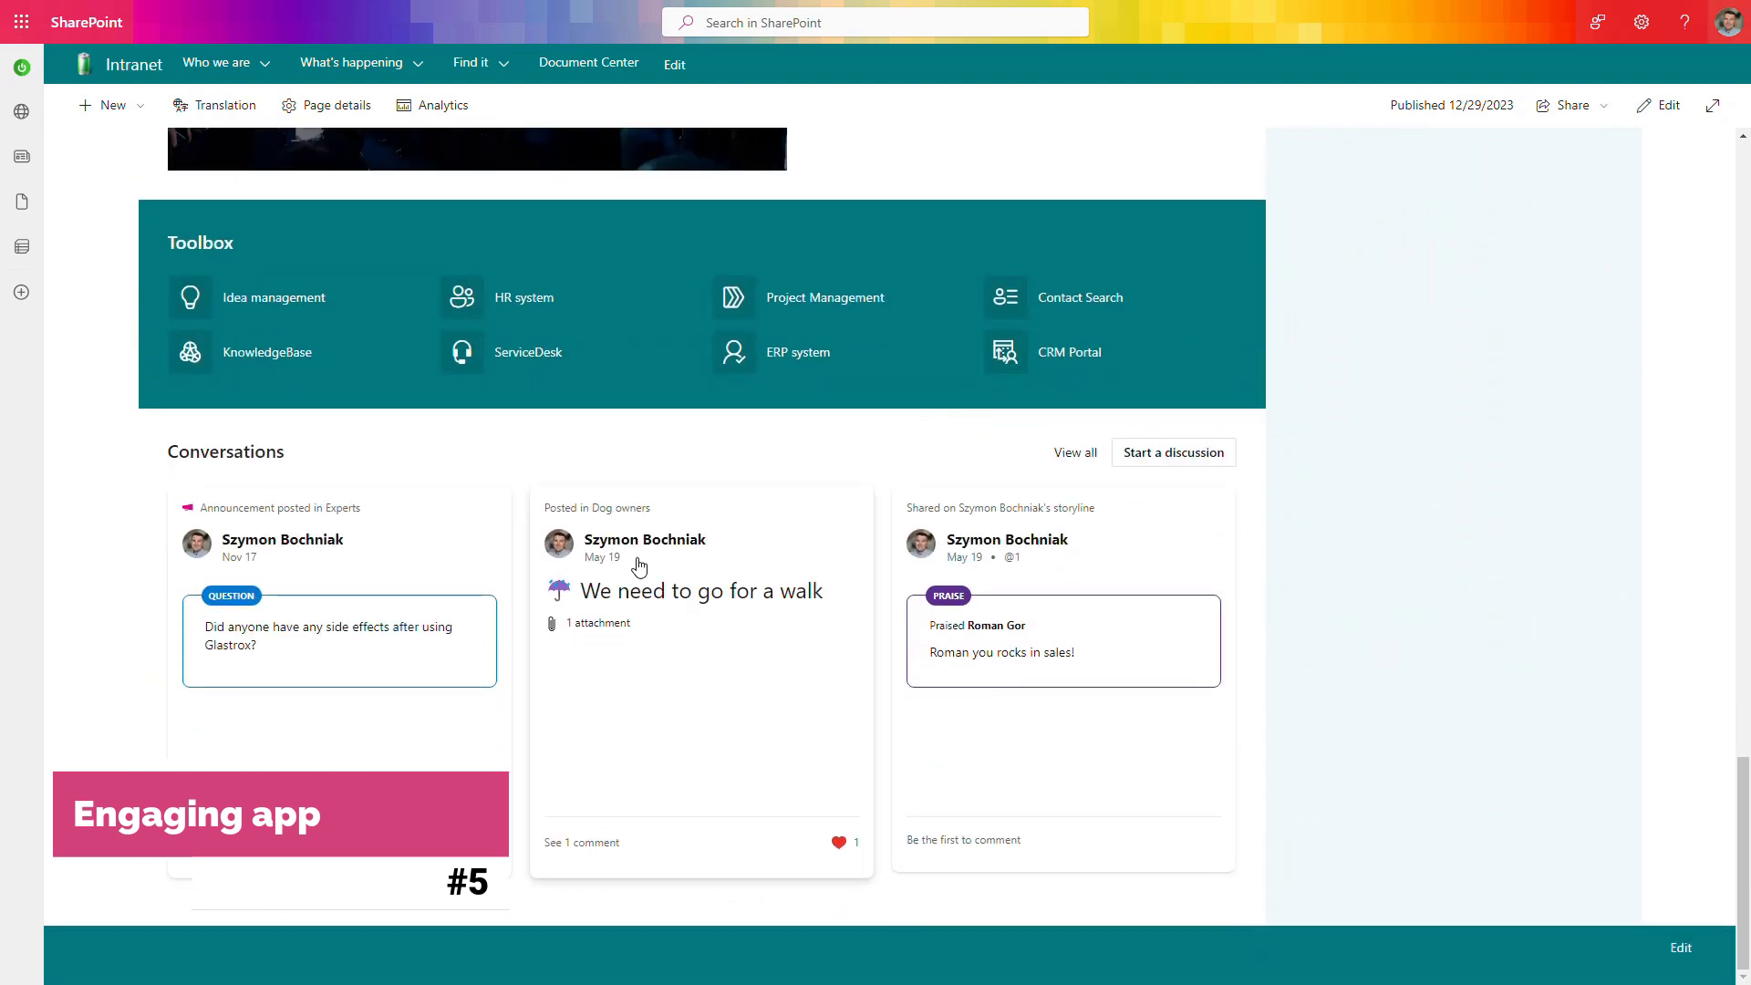
pyautogui.click(1071, 455)
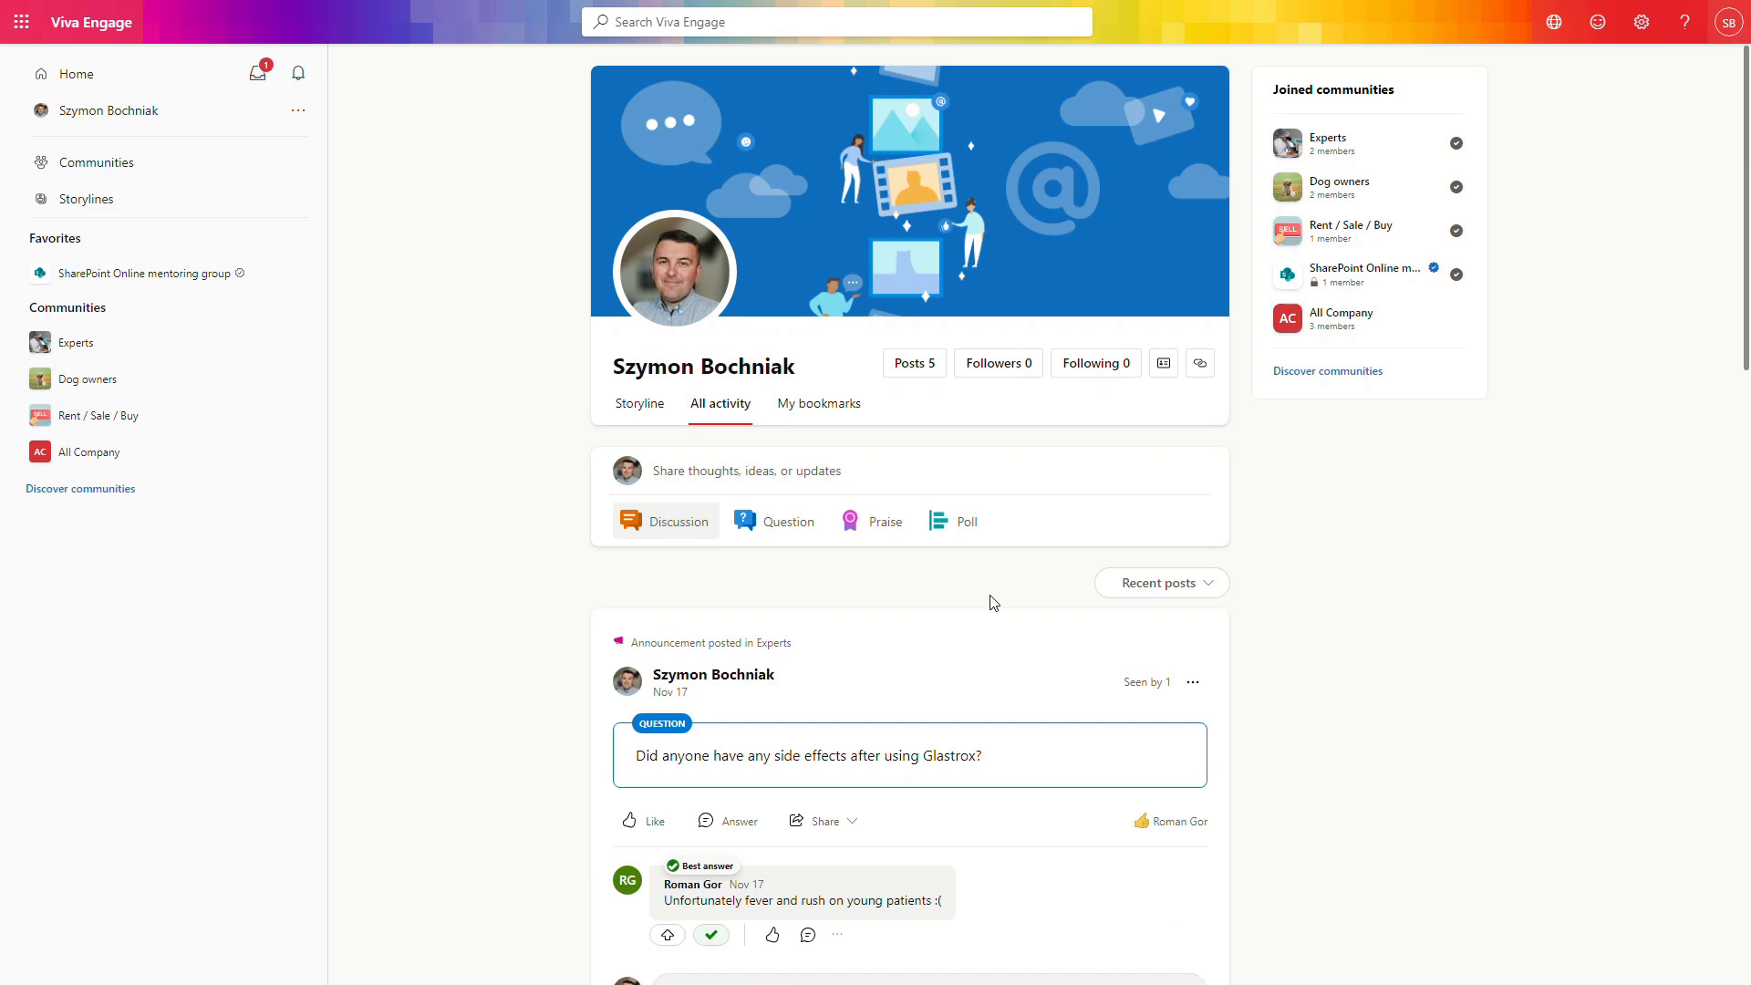
# - Browse the Viva Engage communities overview, followed by the Experts and Dog owners communities
pyautogui.click(149, 164)
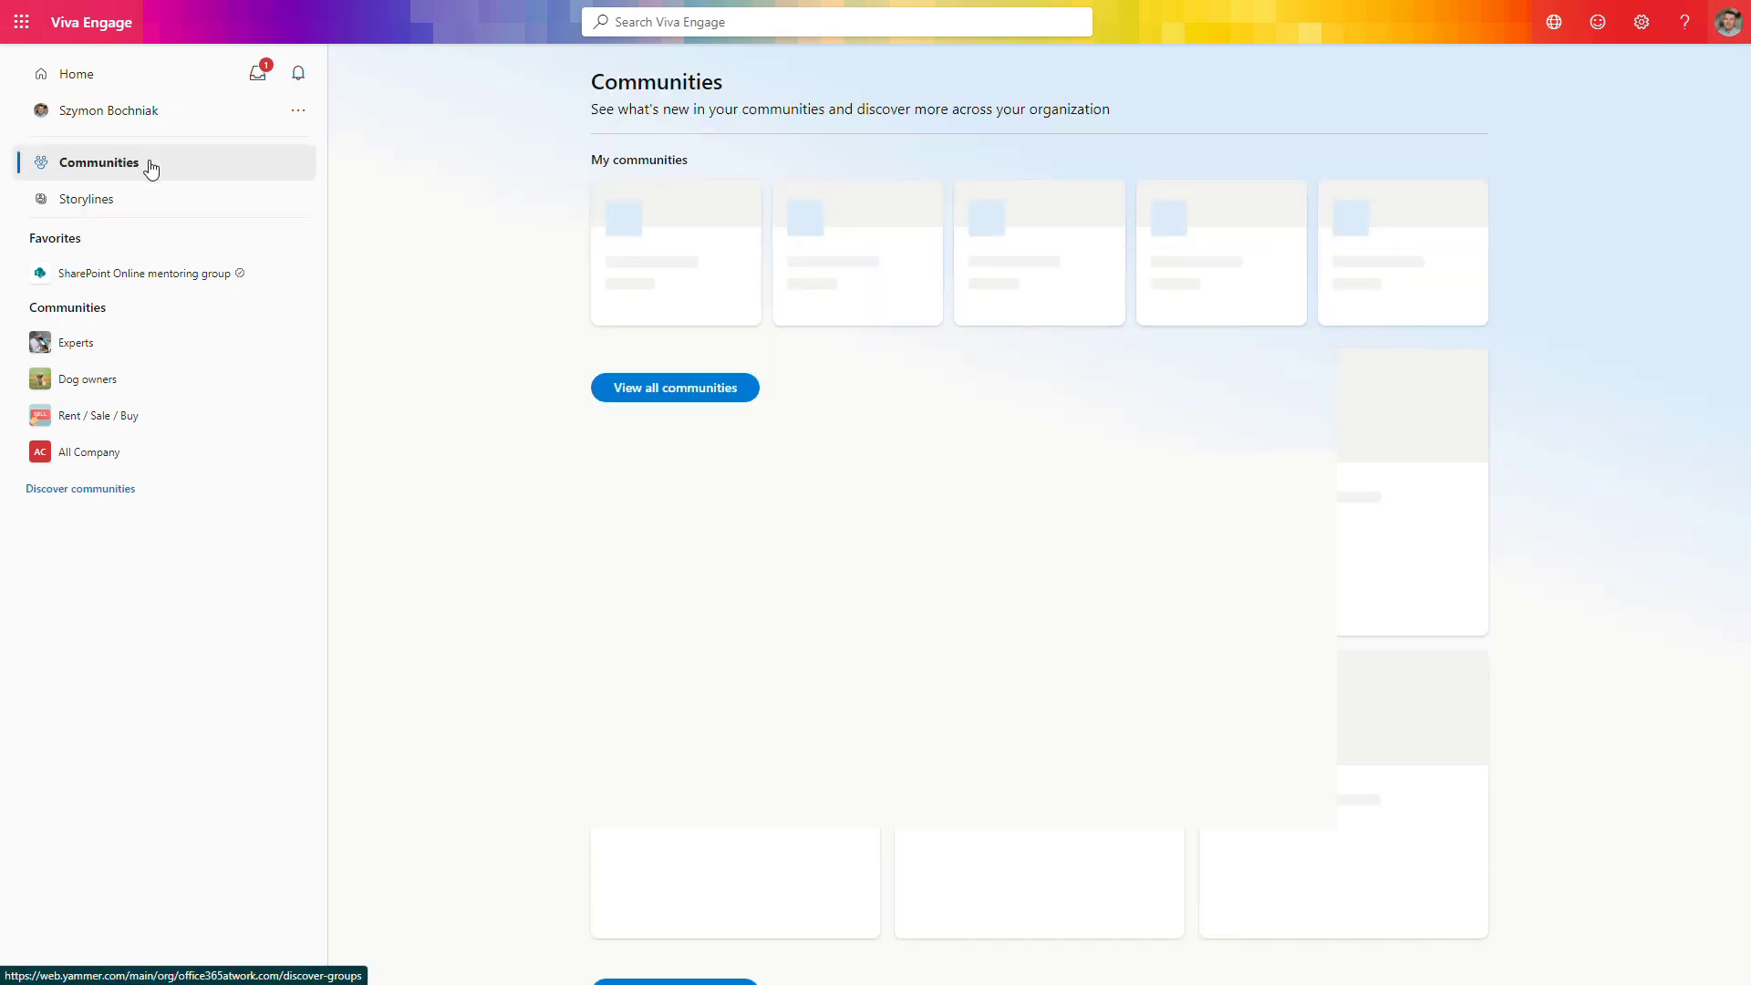
pyautogui.click(118, 345)
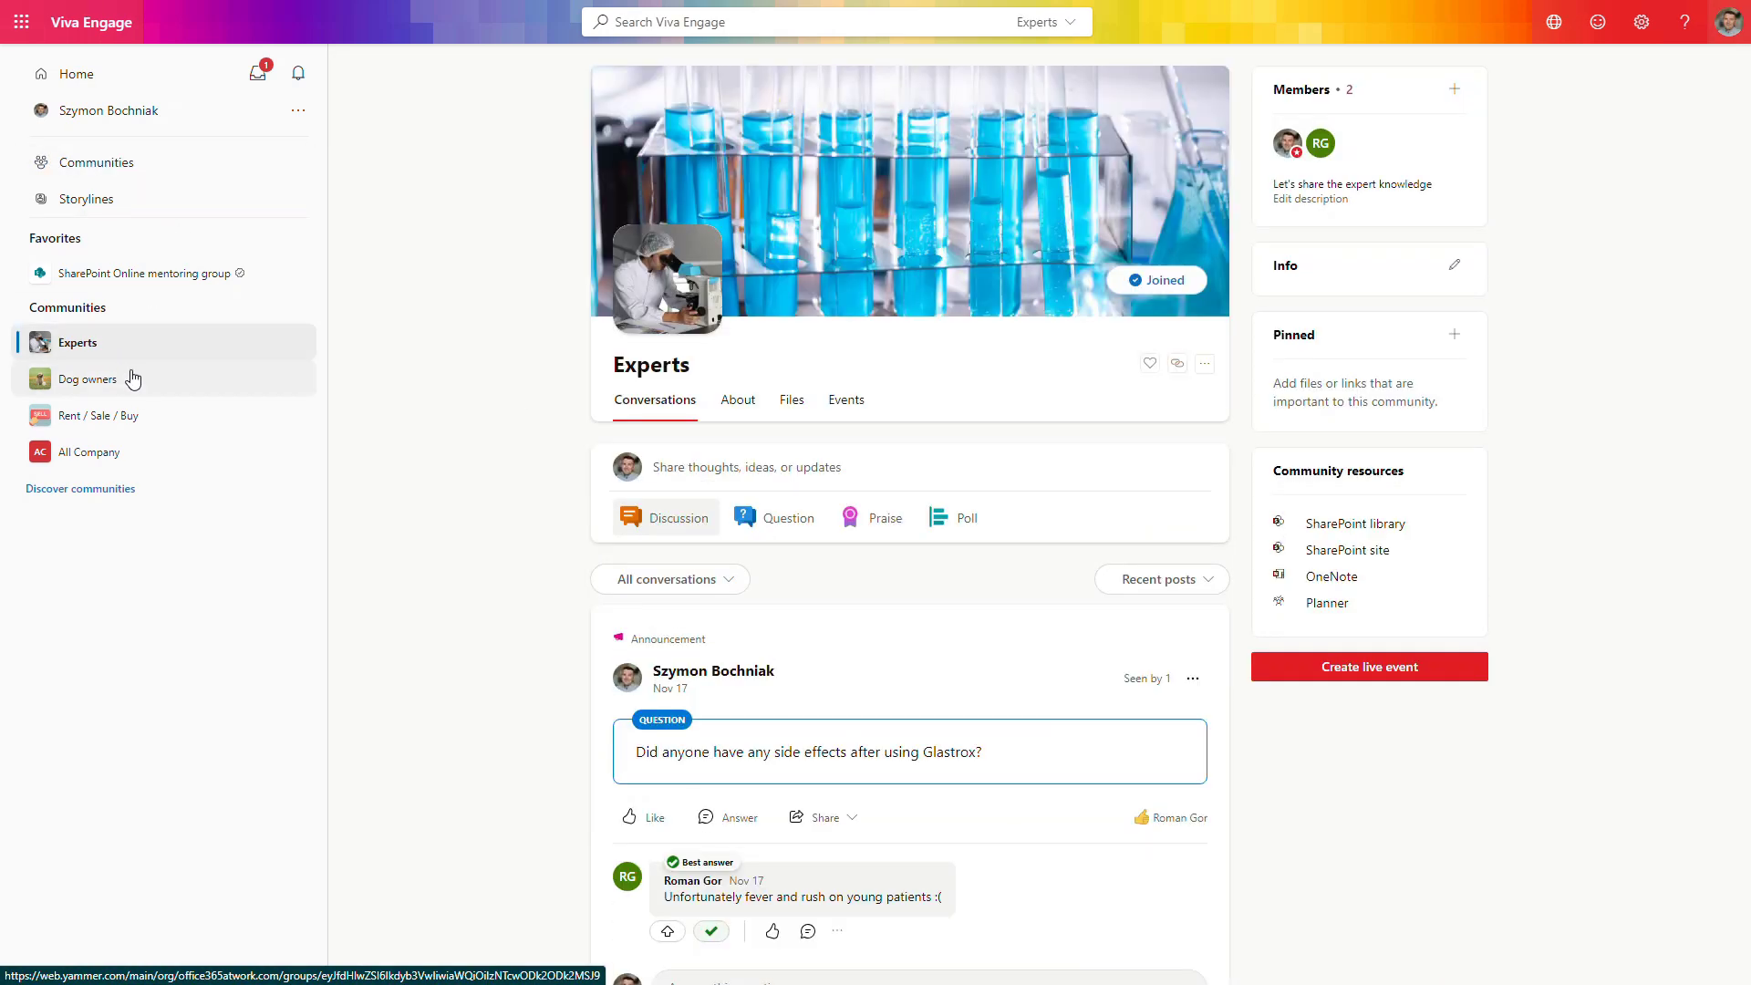
pyautogui.click(137, 392)
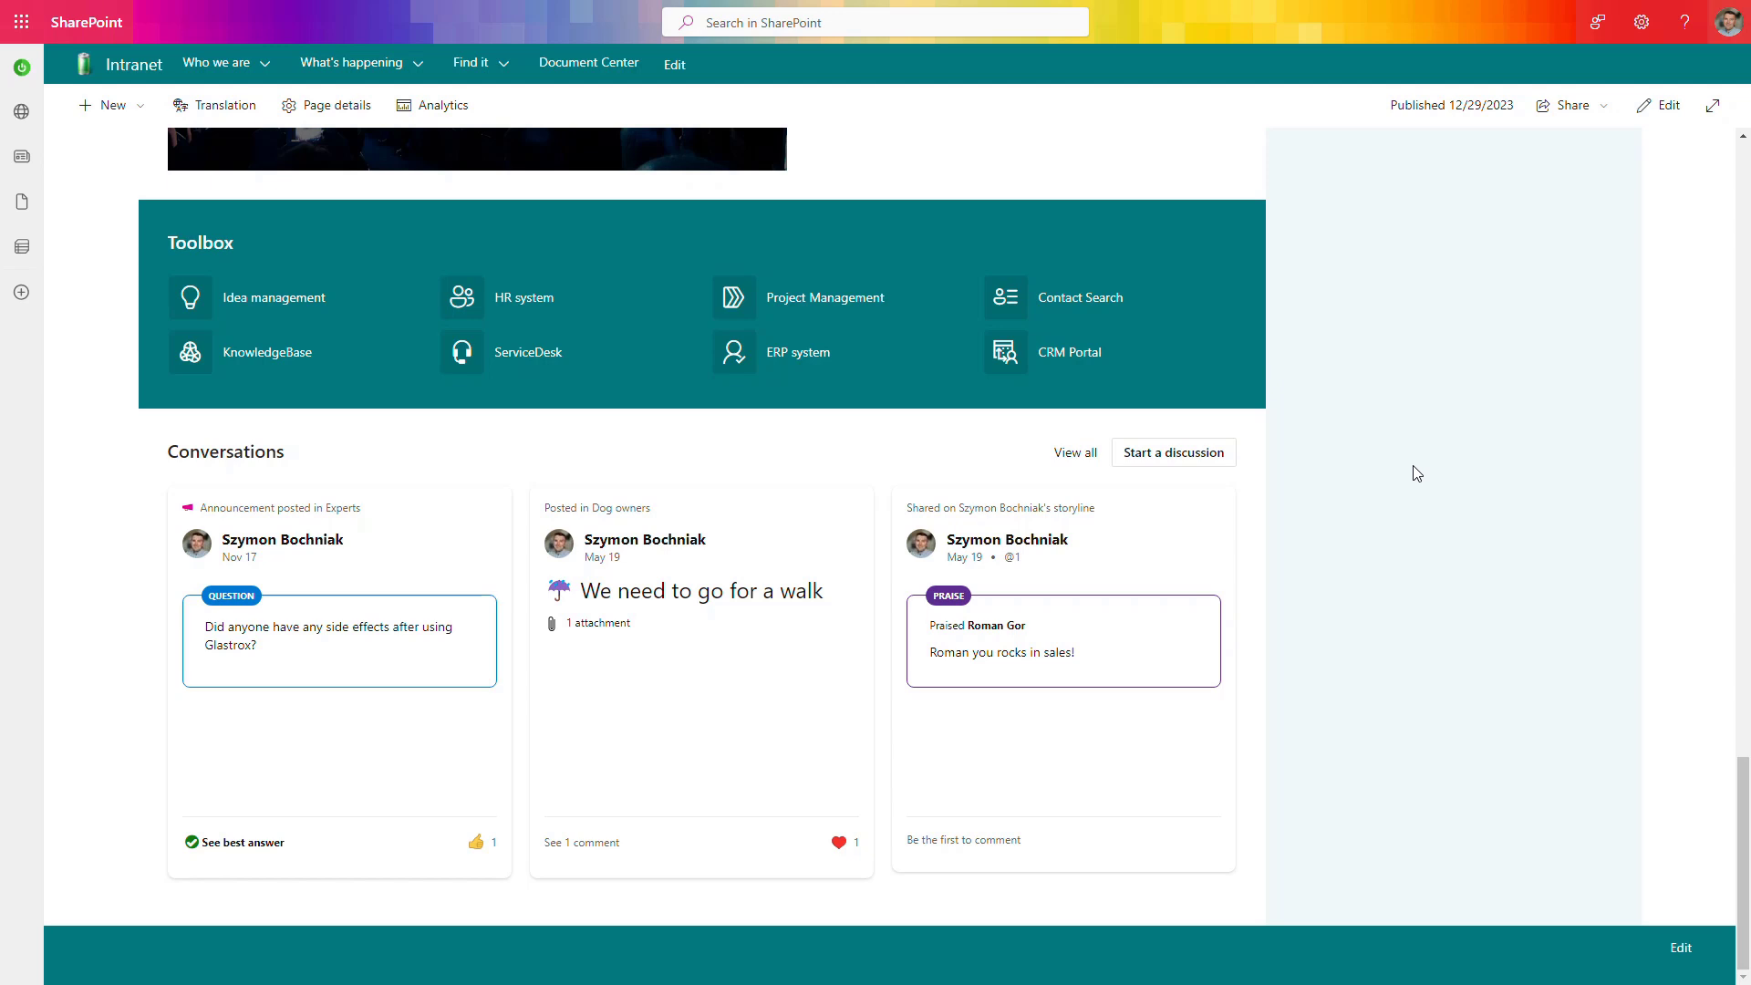
# - Go back from the Conversations section to the news and dashboard area of the Intranet home page
pyautogui.scroll(6, 1418, 473)
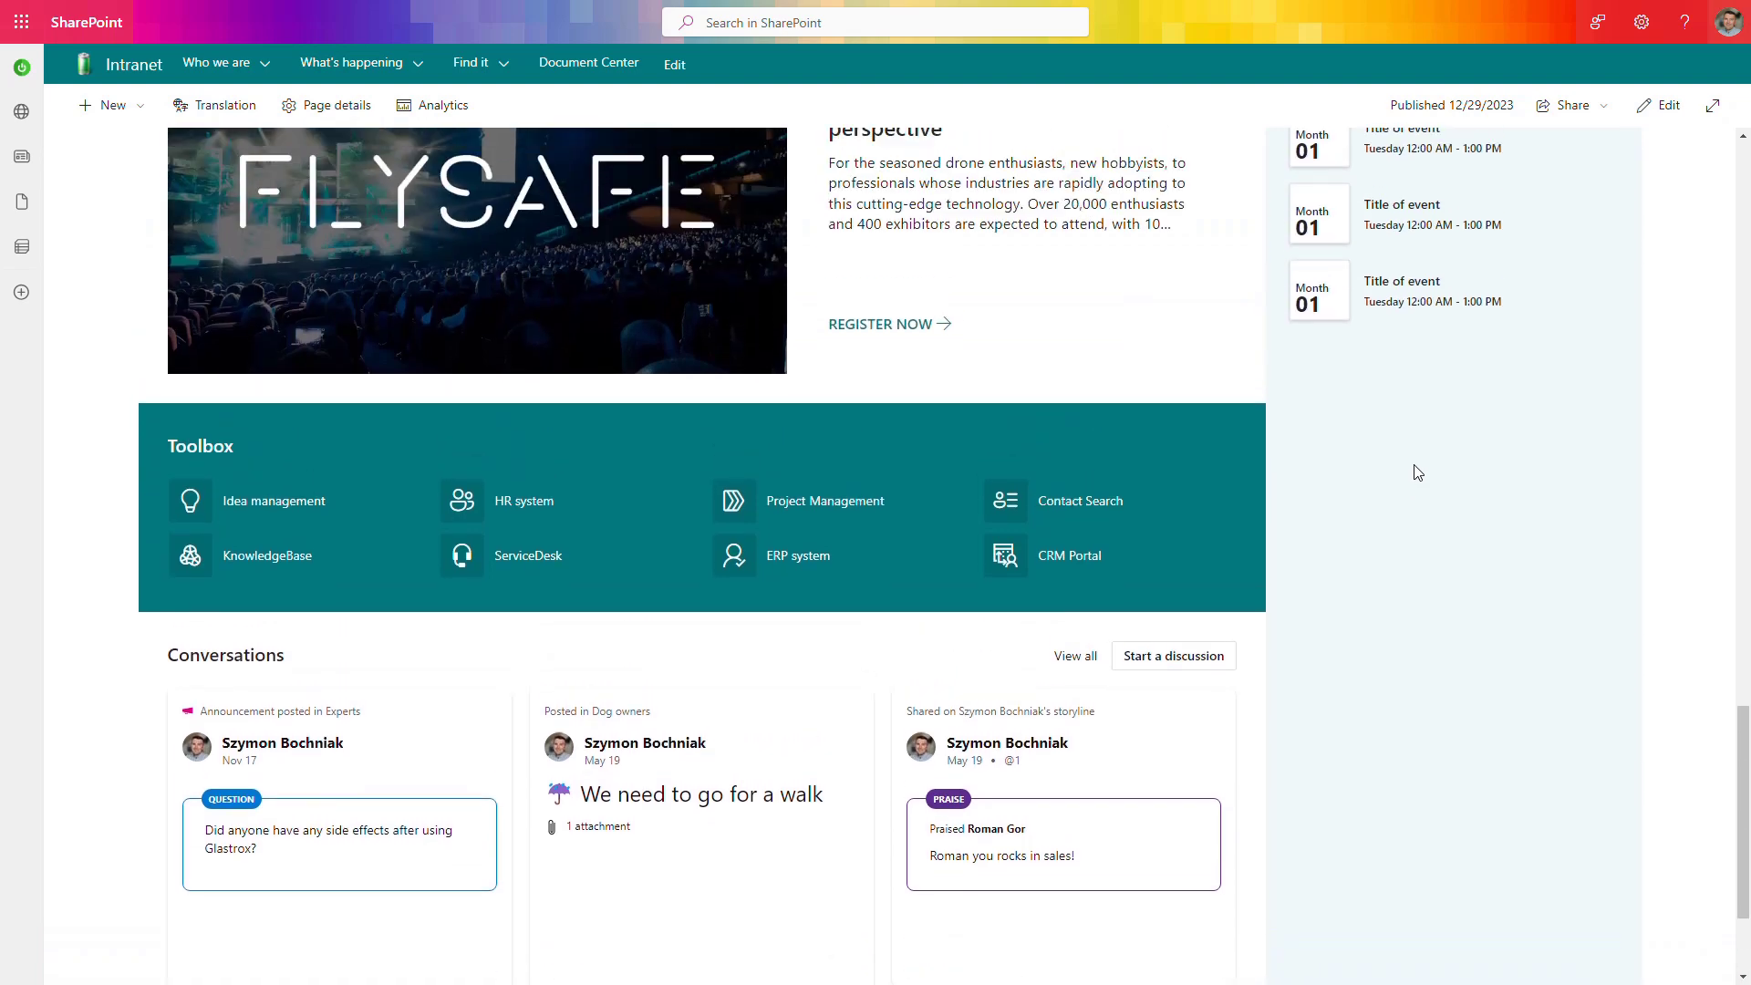
pyautogui.scroll(10, 1418, 473)
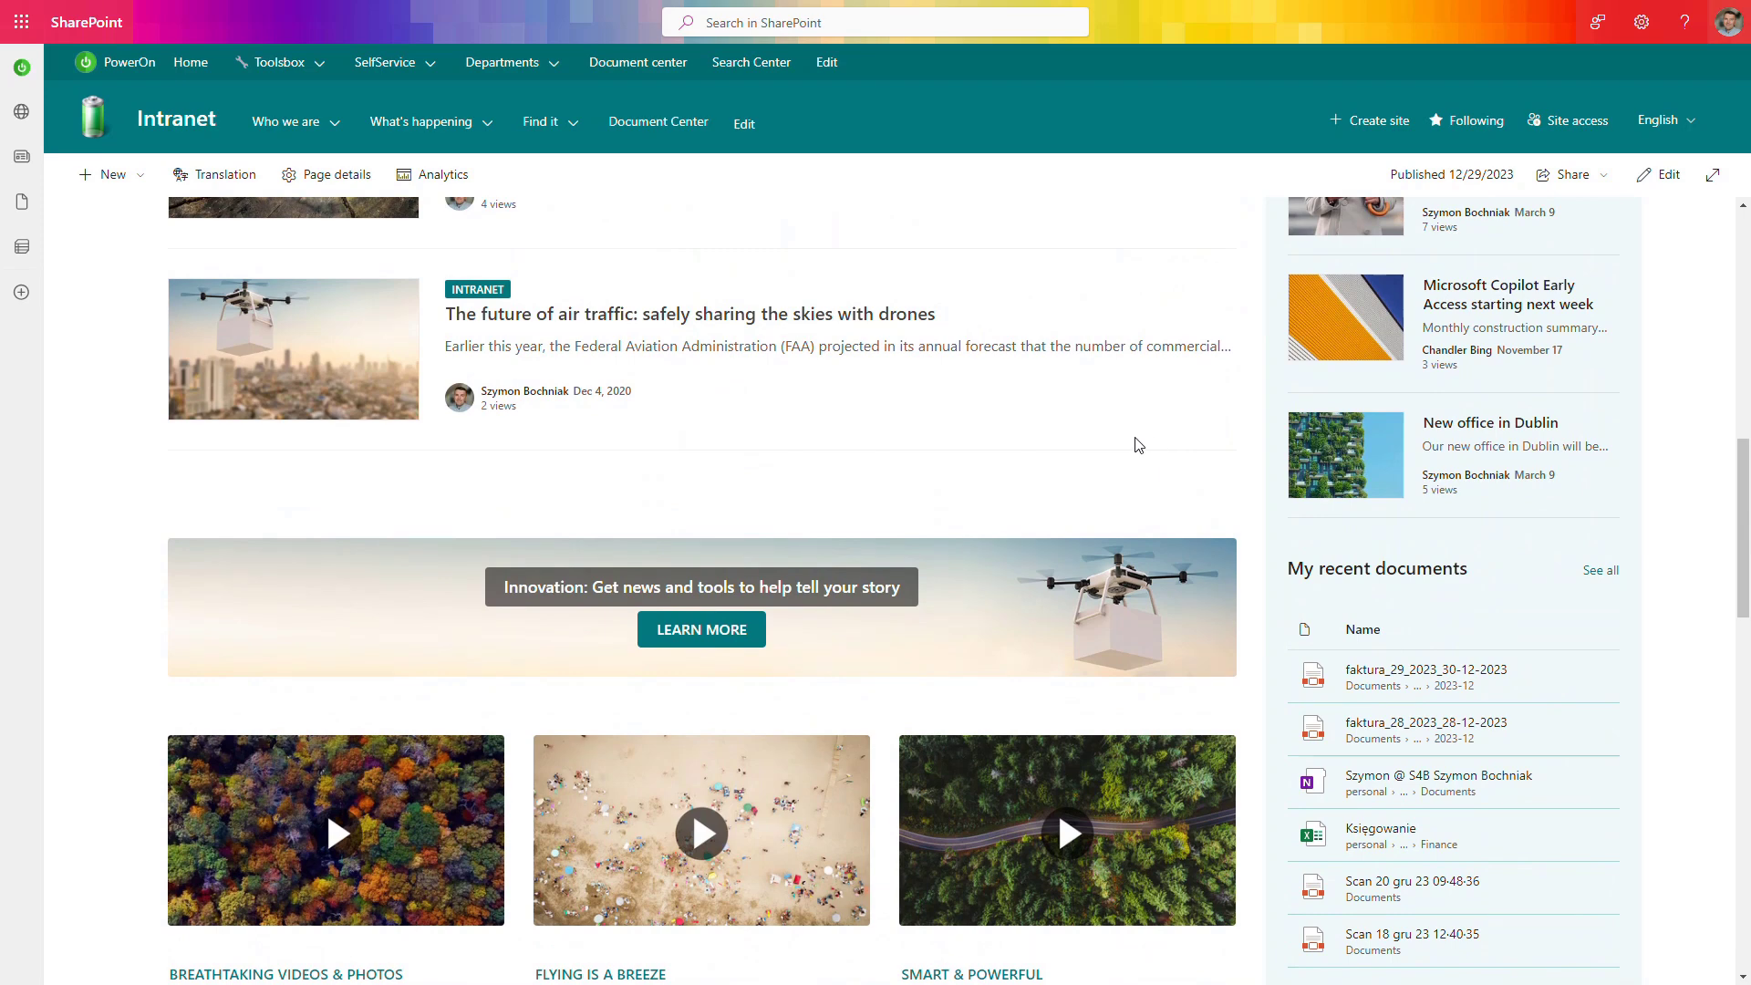
pyautogui.scroll(6, 1137, 441)
pyautogui.scroll(5, 1135, 438)
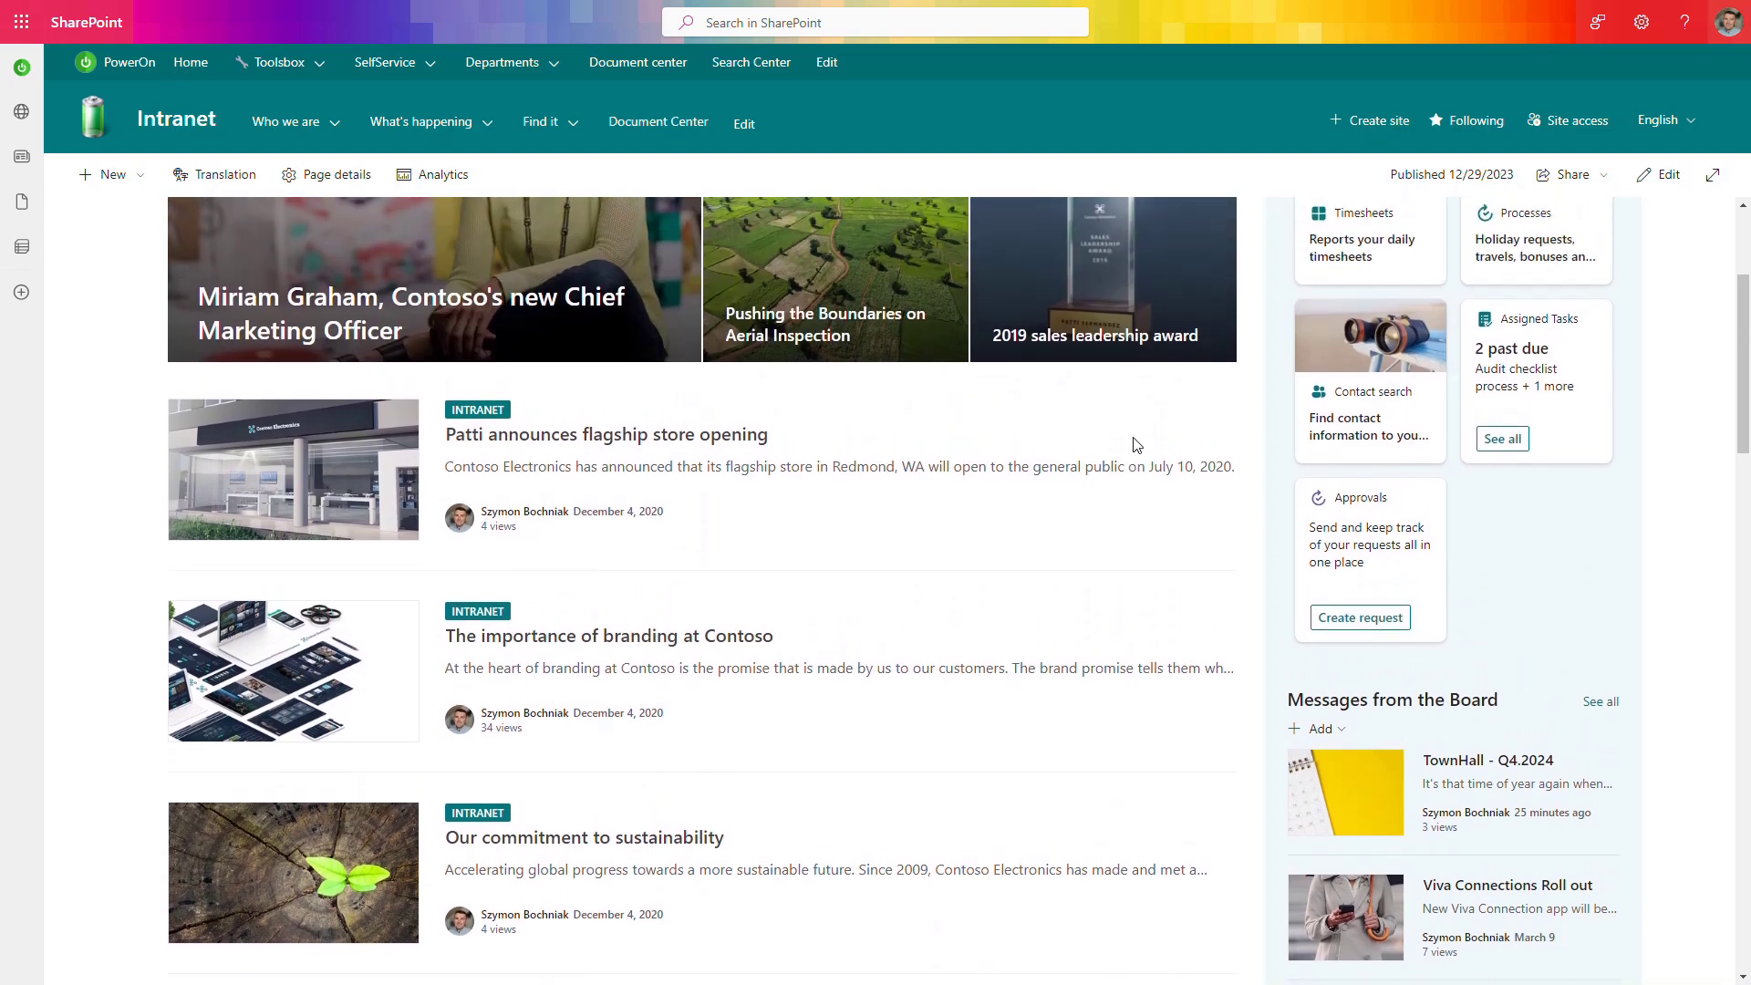